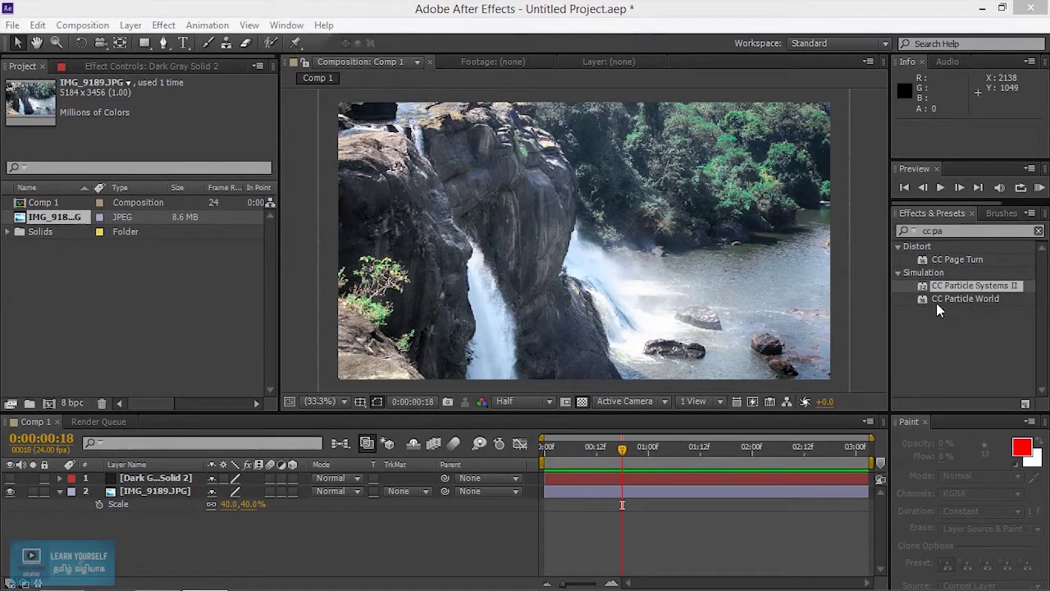
Apply the CC Particle World effect to the Dark Gray Solid 2 layer and make that layer visible
left_click_drag(980, 299, 212, 486)
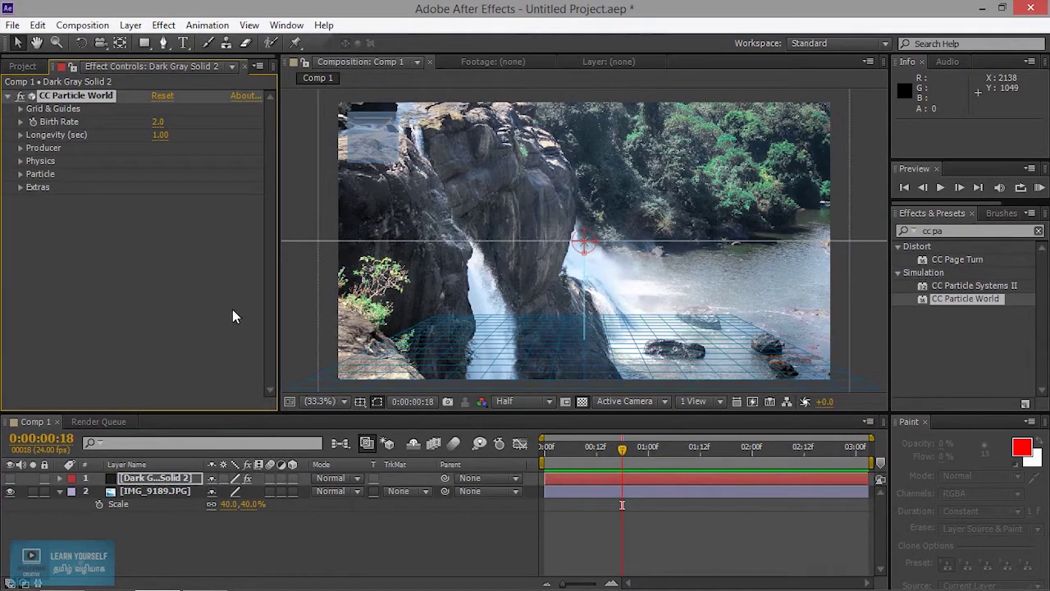
left_click(940, 187)
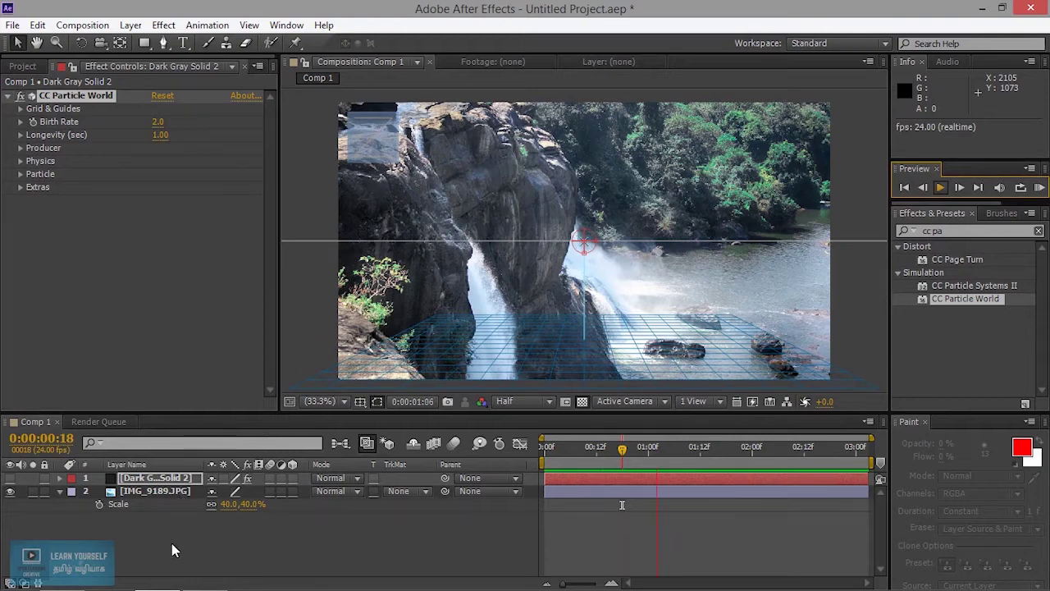
key("space")
left_click(10, 479)
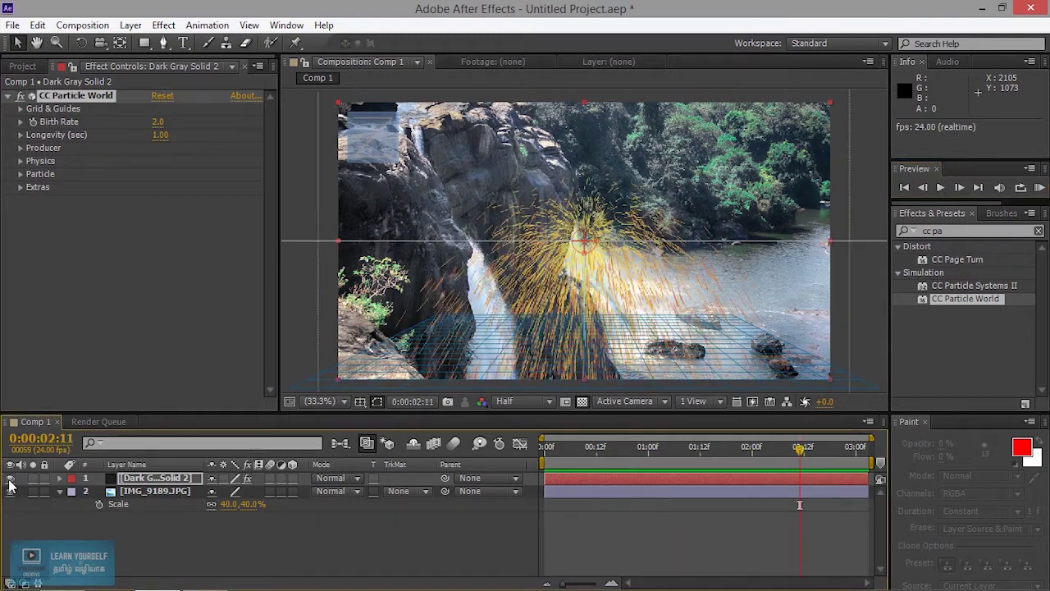
Preview the particle animation, park the playhead at 0:00:01:10, and move the emitter above the waterfall rocks at the image's upper edge
left_click(940, 187)
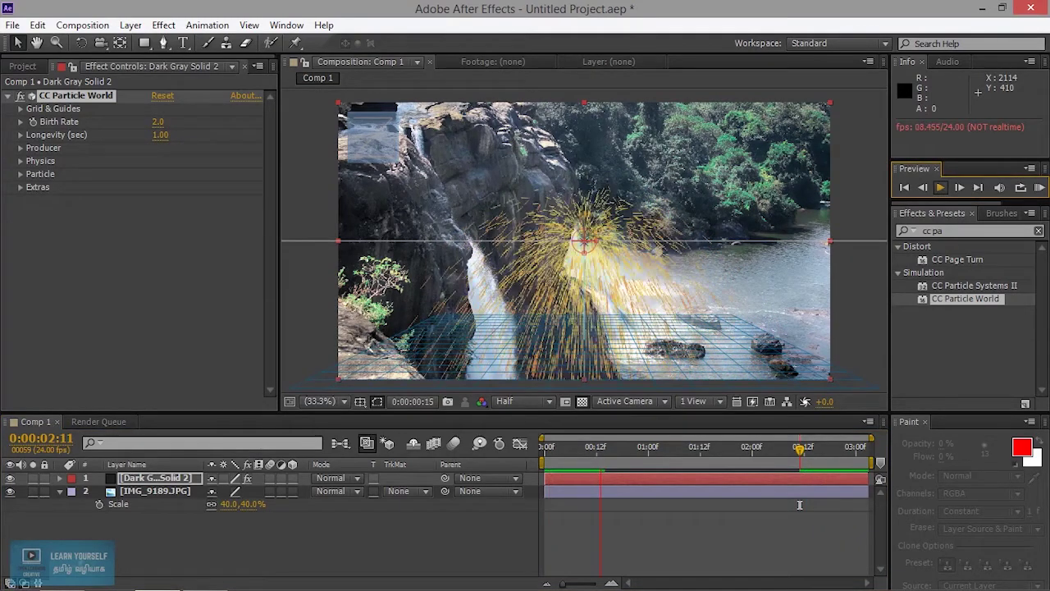
left_click(690, 504)
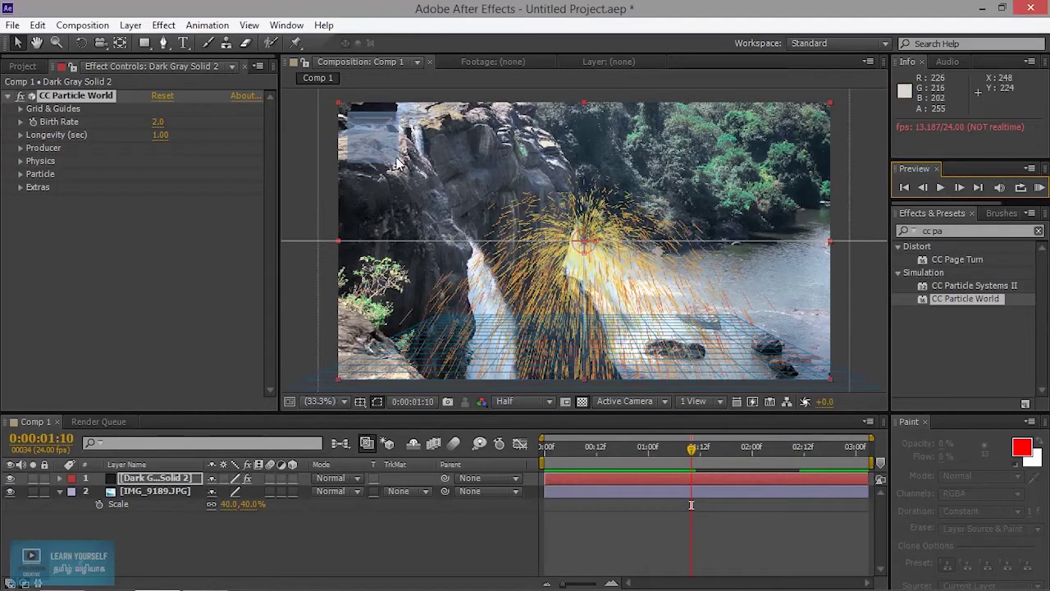
mouse_move(370, 142)
left_mouse_down()
mouse_move(388, 149)
mouse_move(382, 160)
mouse_move(377, 152)
mouse_move(384, 163)
mouse_move(373, 138)
left_mouse_up()
mouse_move(624, 272)
left_mouse_down()
mouse_move(577, 236)
mouse_move(469, 102)
left_mouse_up()
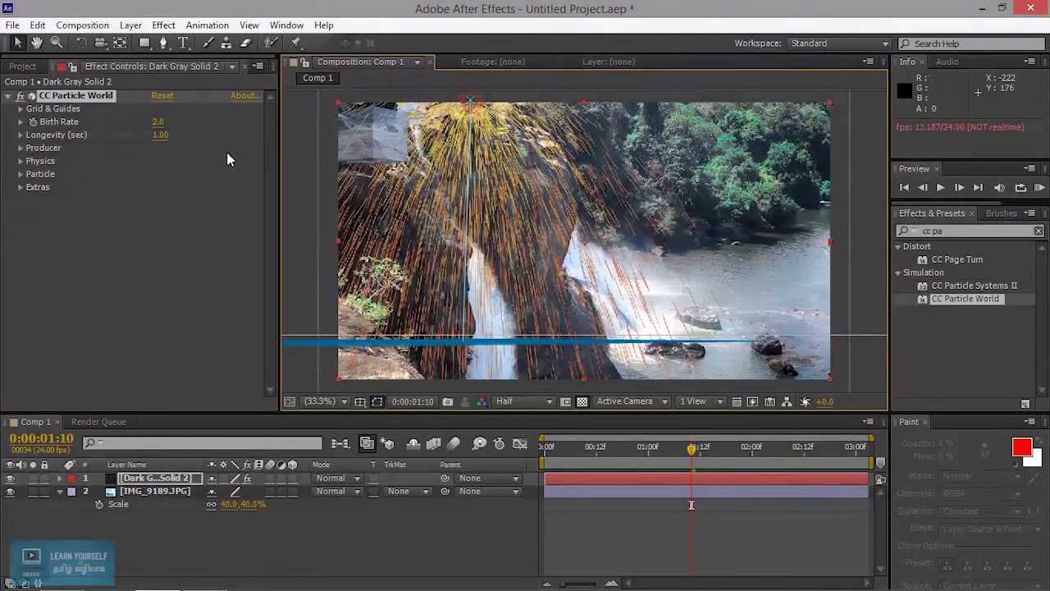
Try the Darken&Faded Sphere particle type and switch back to Line
left_click(20, 174)
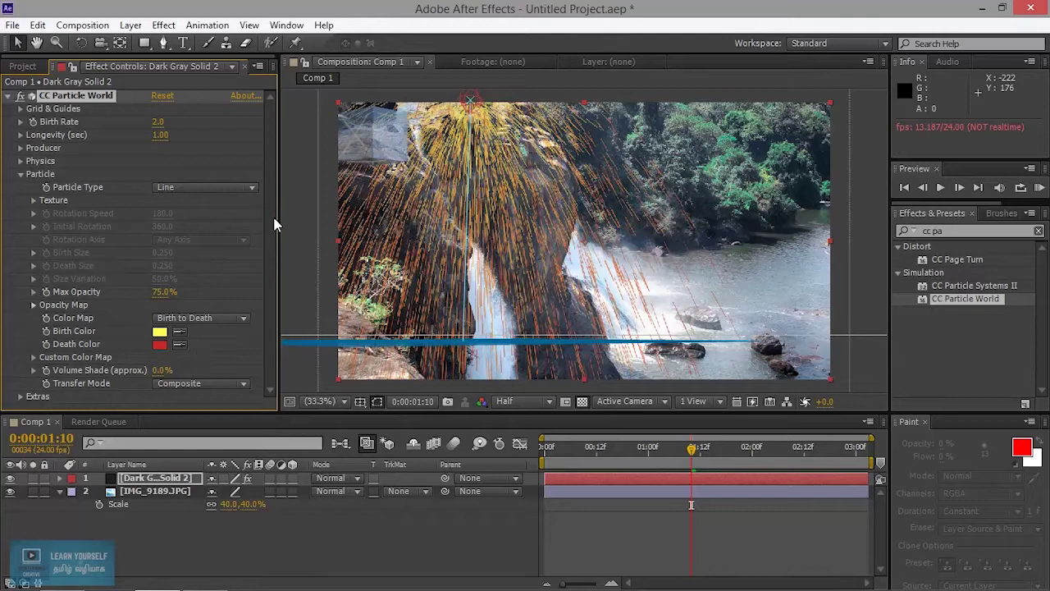
left_click(220, 189)
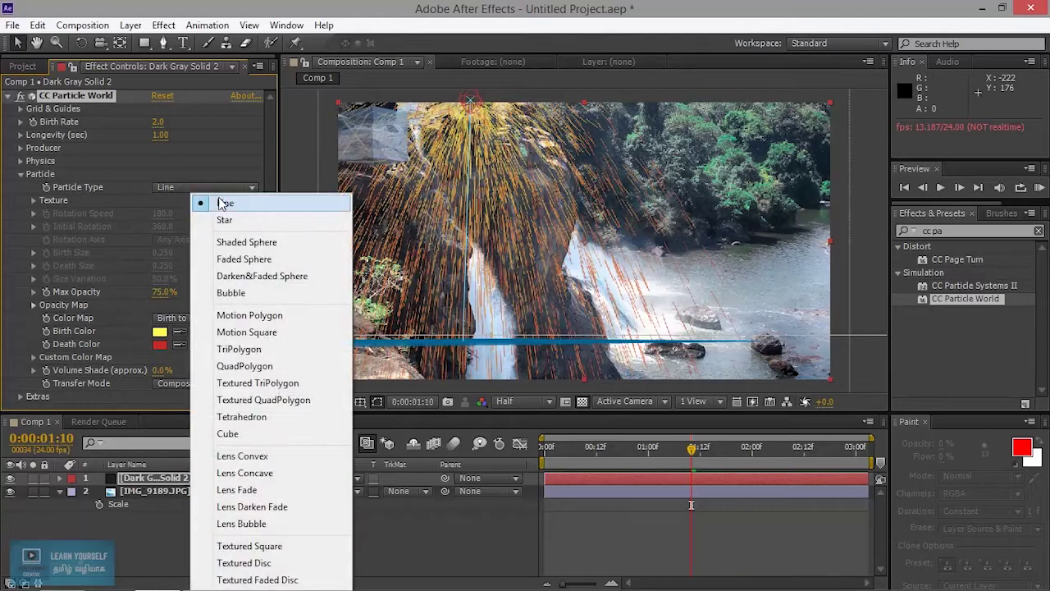
left_click(280, 280)
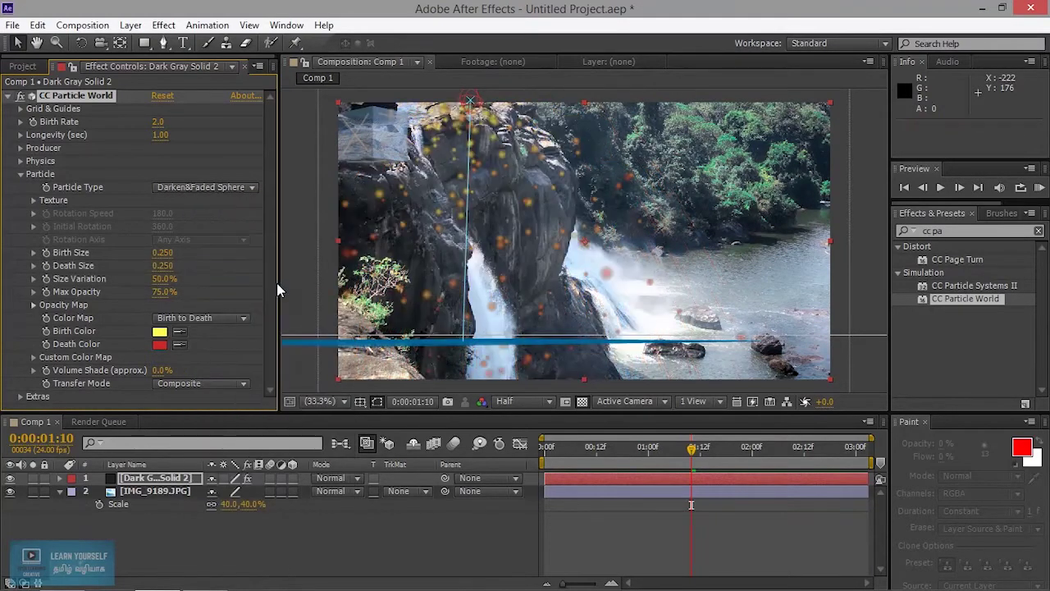
left_click(227, 188)
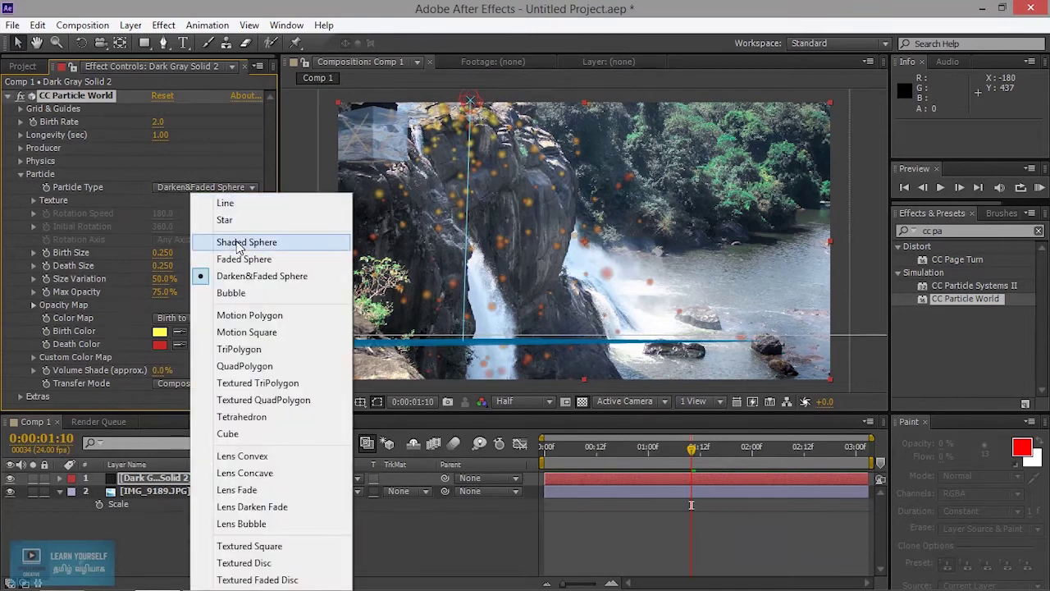
left_click(228, 203)
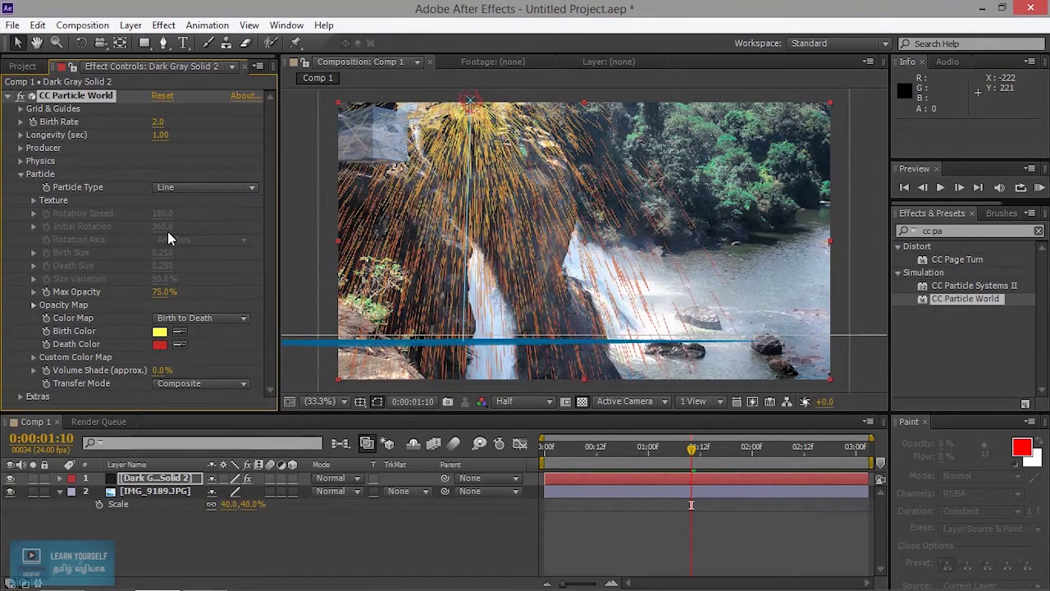
Set the particles' birth color to near-white FCFCFC and their death color to light gray DBDBDB
left_click(159, 332)
left_click_drag(736, 234, 632, 222)
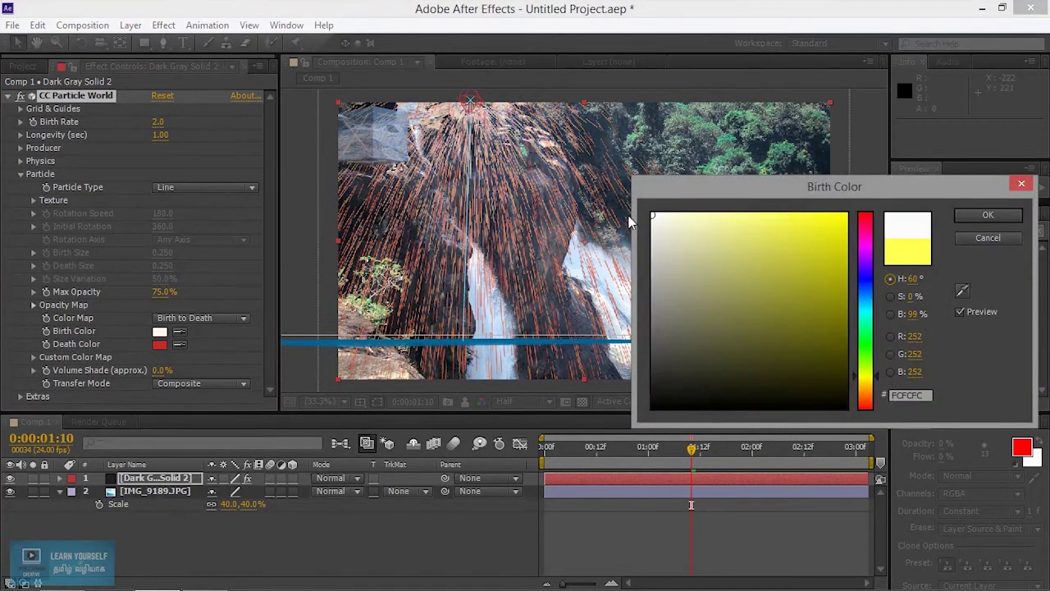
left_click(992, 217)
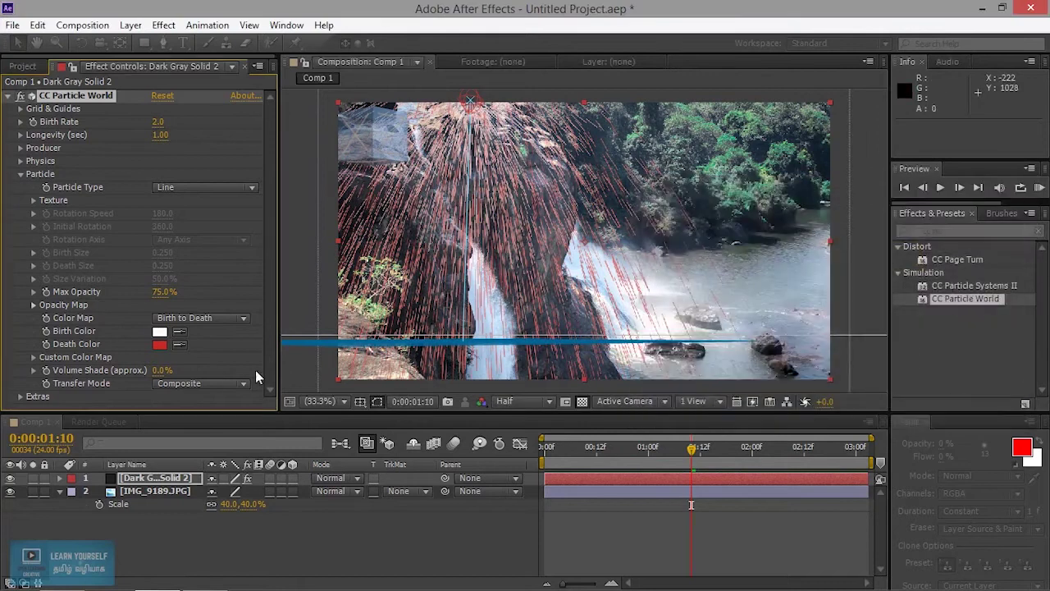
left_click(160, 344)
mouse_move(695, 244)
left_mouse_down()
mouse_move(643, 259)
mouse_move(649, 241)
left_mouse_up()
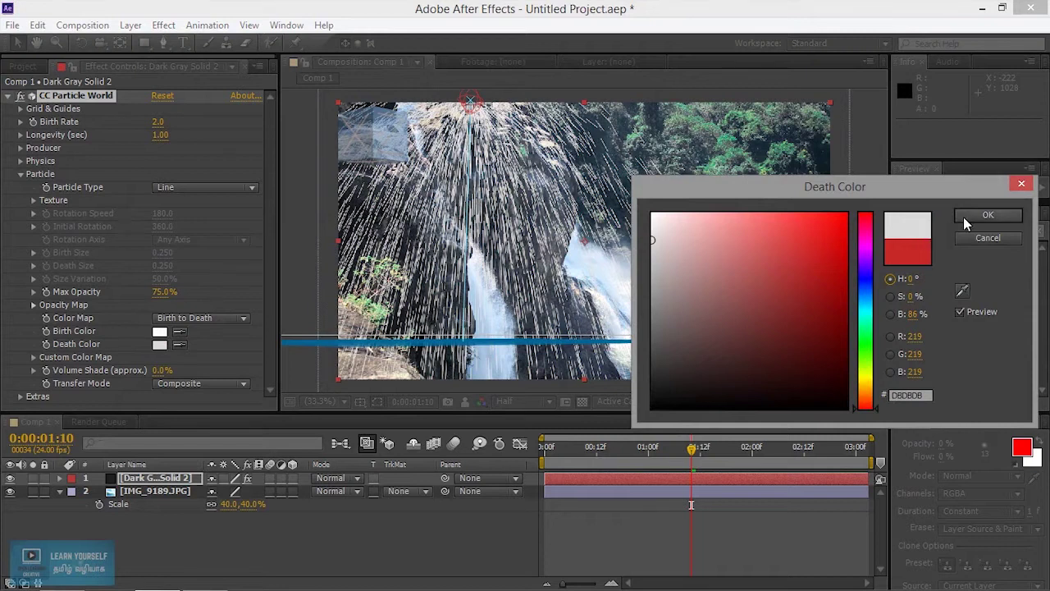
left_click(966, 219)
Try the Faded Sphere and QuadPolygon particle types and settle on Darken&Faded Sphere
left_click(189, 188)
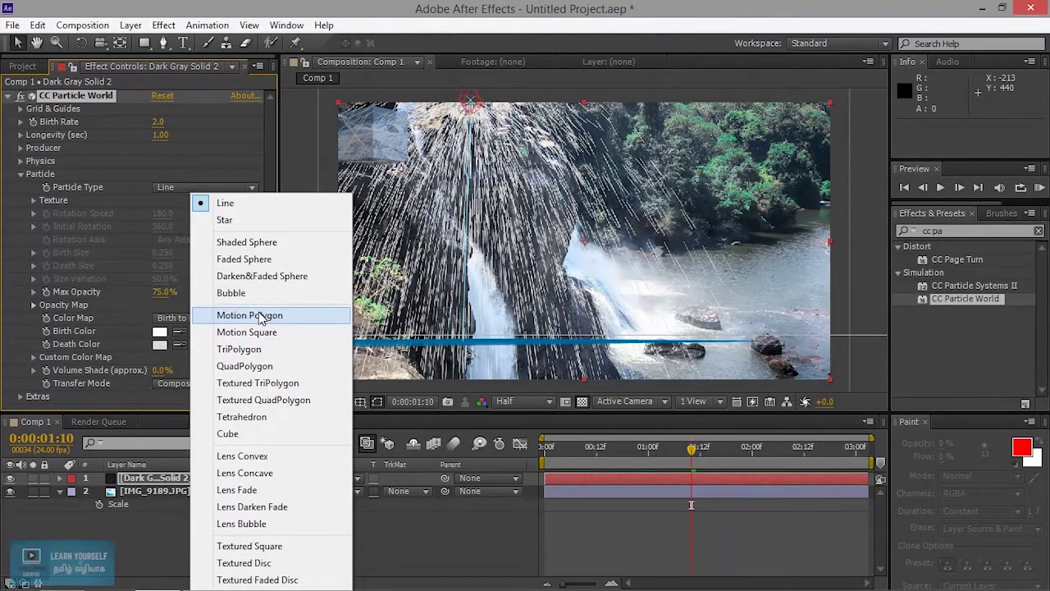
left_click(246, 260)
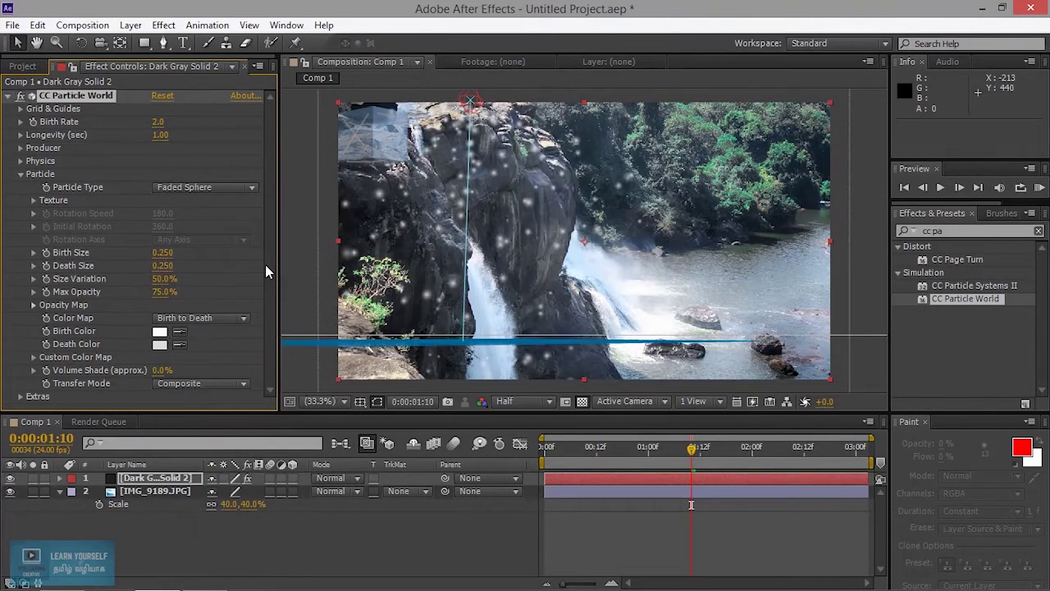
left_click(241, 189)
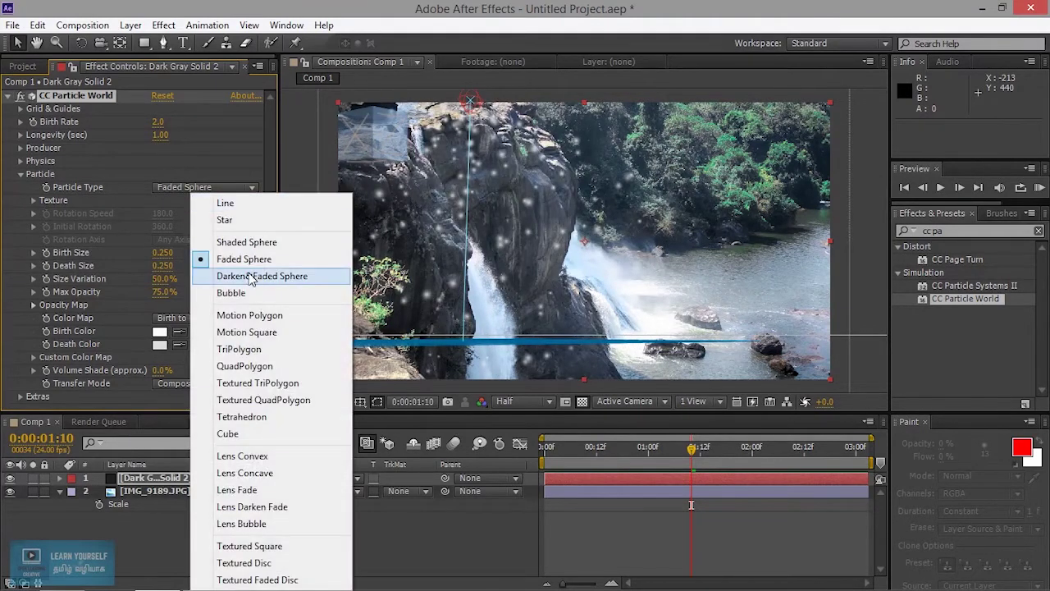
left_click(263, 276)
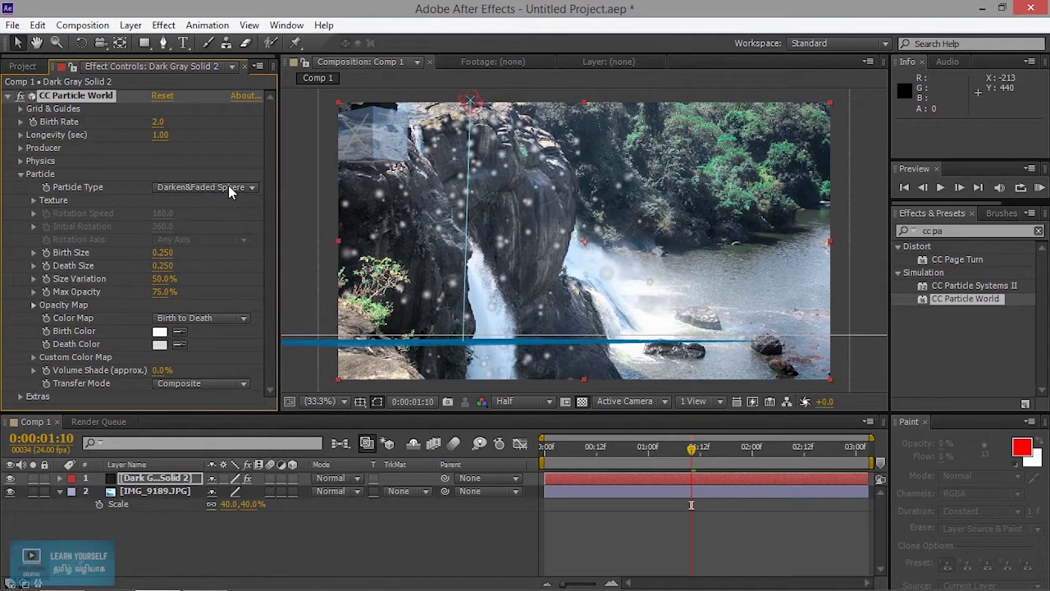
left_click(229, 187)
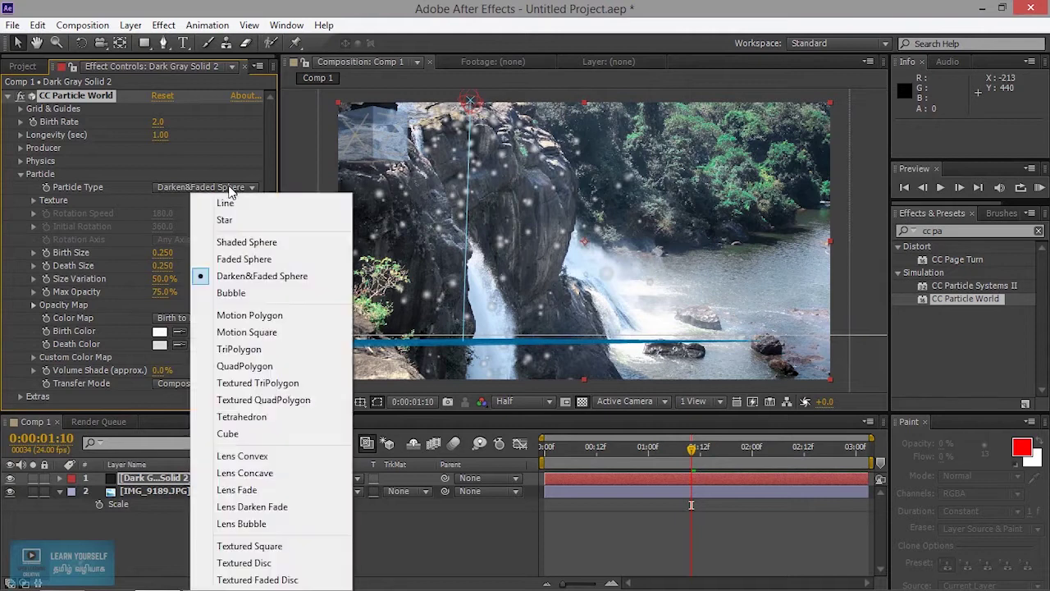
left_click(264, 366)
left_click(242, 188)
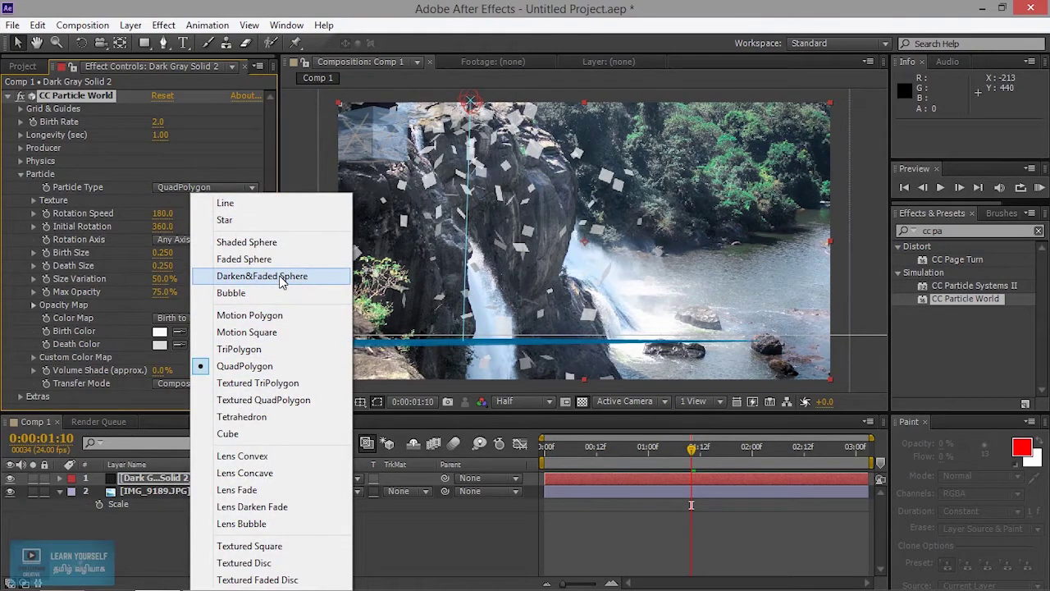
left_click(279, 276)
left_click(218, 187)
Experiment with the birth rate, settling on 2.9, and set the longevity to 1.09 seconds
left_click(161, 122)
type("11.9")
key("Return")
left_click_drag(162, 122, 349, 123)
left_click_drag(241, 121, 87, 128)
left_click_drag(160, 122, 82, 131)
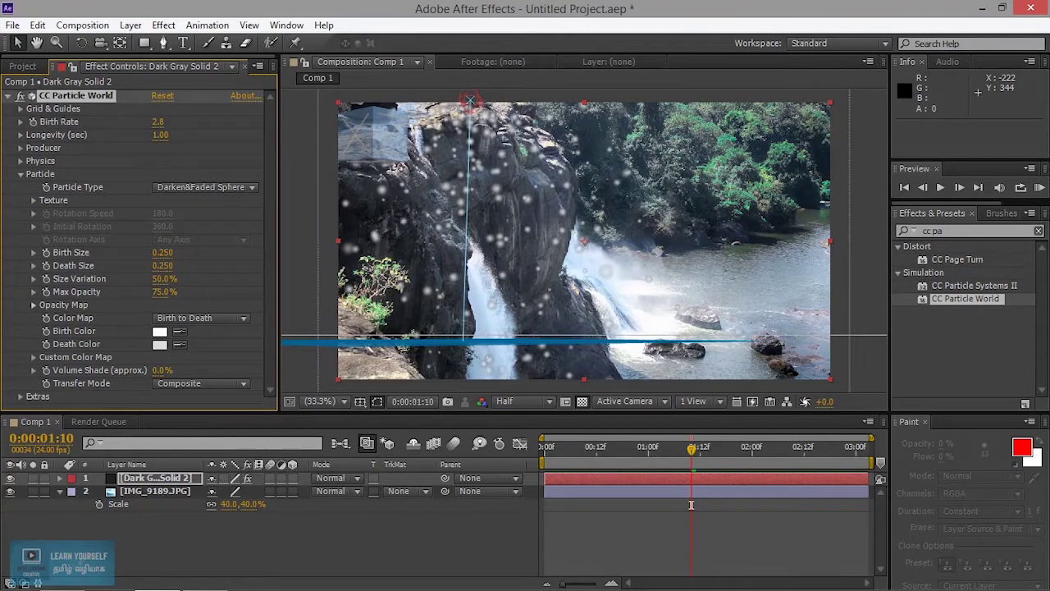
left_click_drag(170, 150, 172, 150)
left_click_drag(160, 136, 180, 136)
Try adjusting the producer's Radius Z and Radius Y and relocating the emitter in the composition, undoing each change
left_click(20, 147)
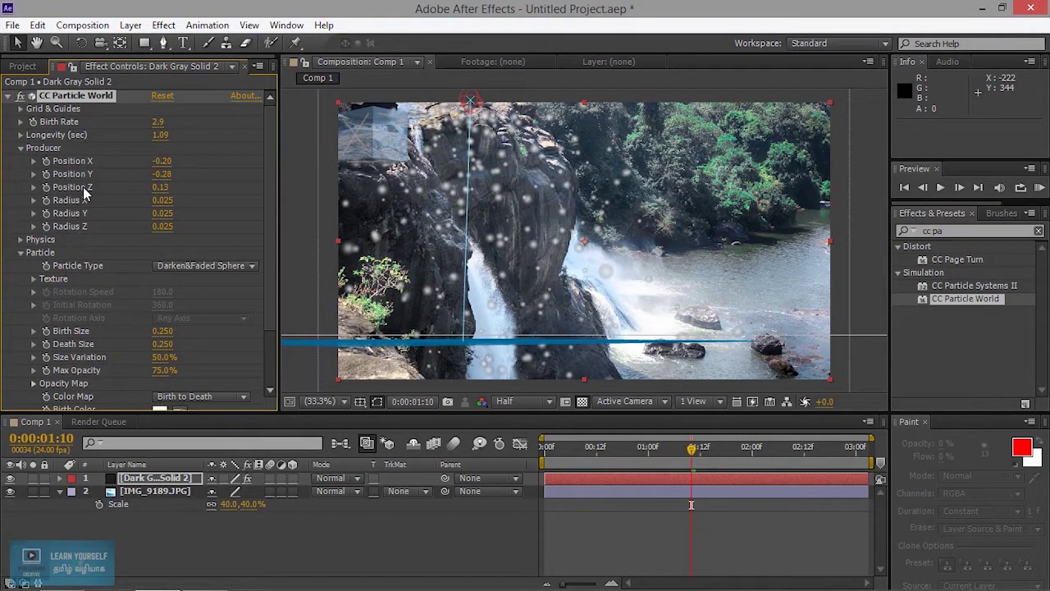
left_click_drag(162, 226, 217, 227)
key("ctrl+z")
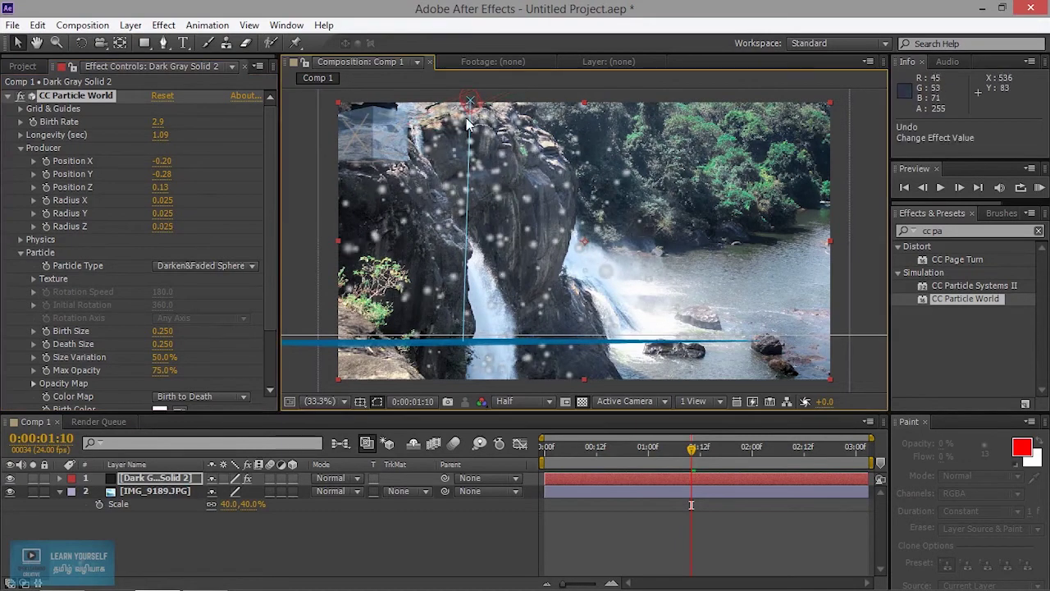
left_click_drag(471, 100, 550, 113)
key("ctrl+z")
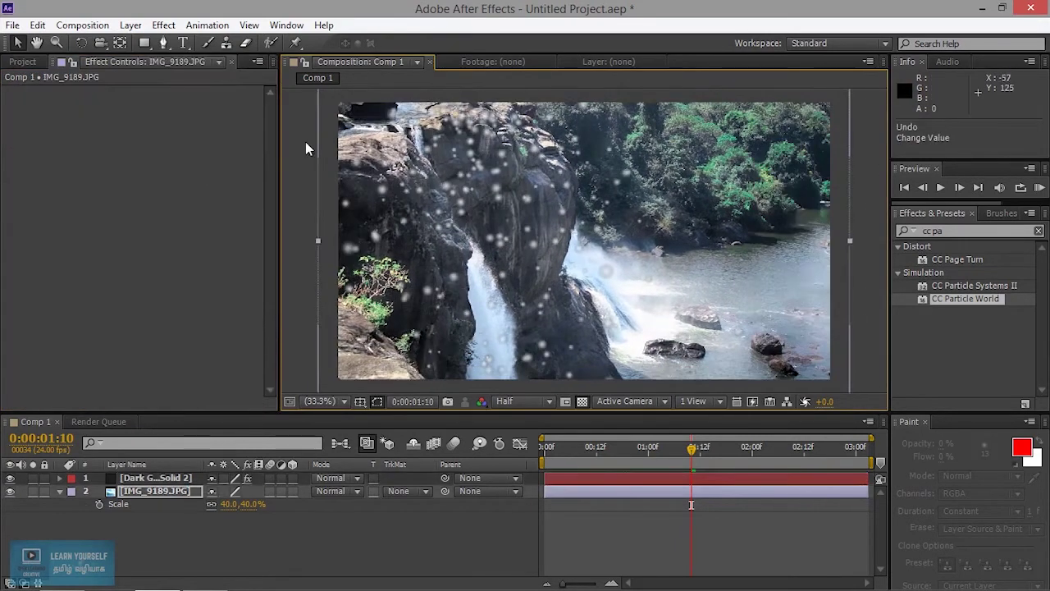
left_click(168, 479)
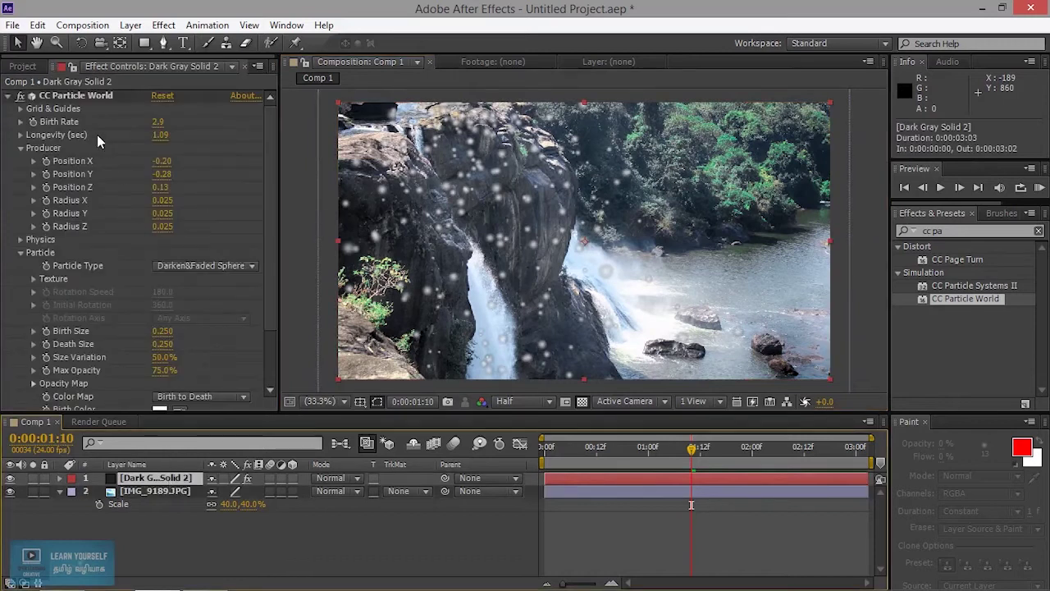
left_click_drag(162, 213, 167, 213)
key("ctrl+z")
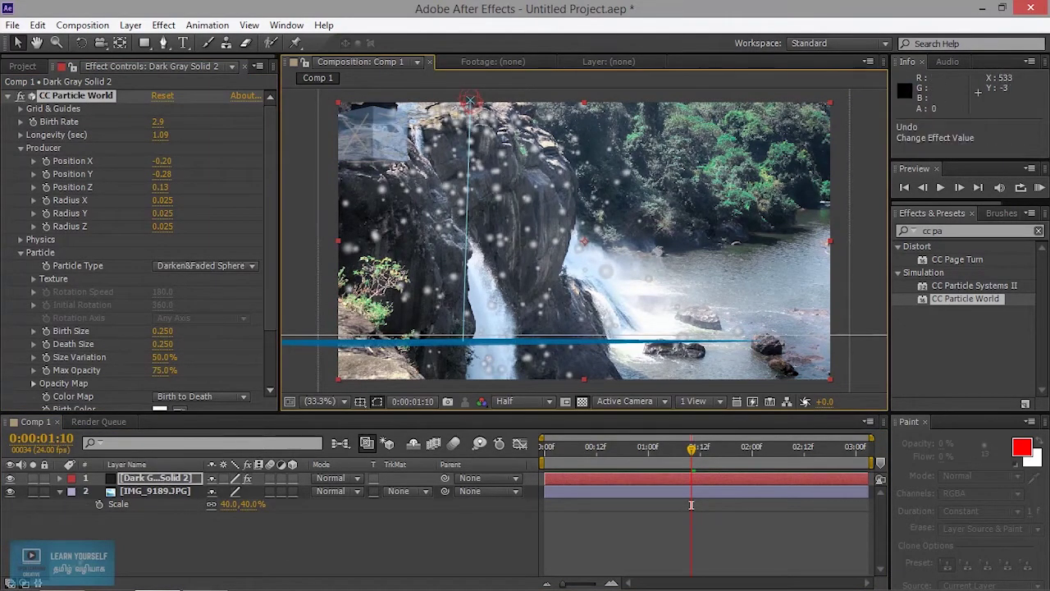
Reselect the CC Particle World effect on the solid layer and set the producer's Radius X to 0.031
left_click(205, 490)
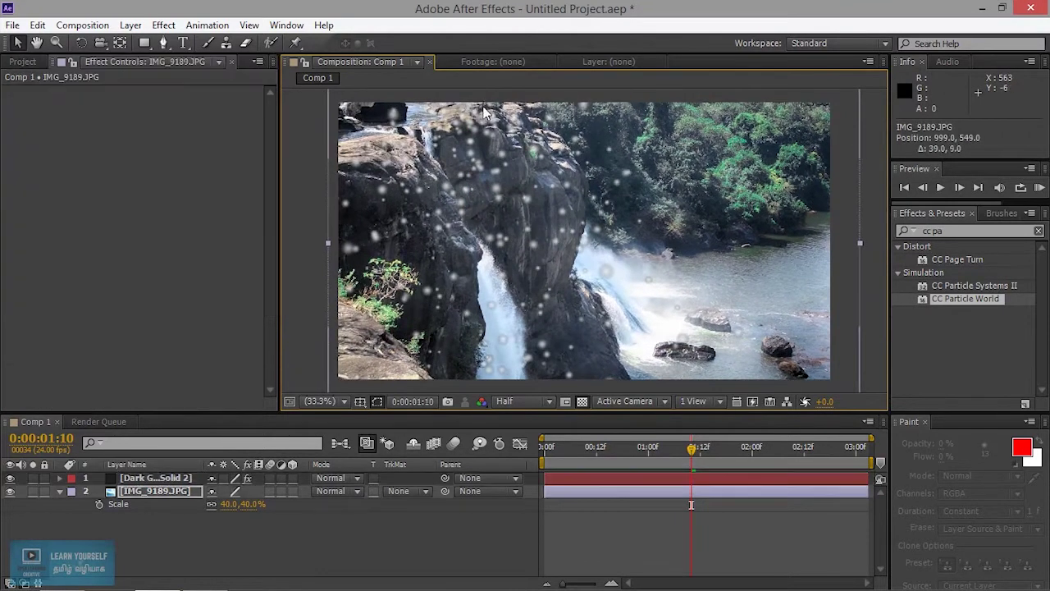
left_click(164, 477)
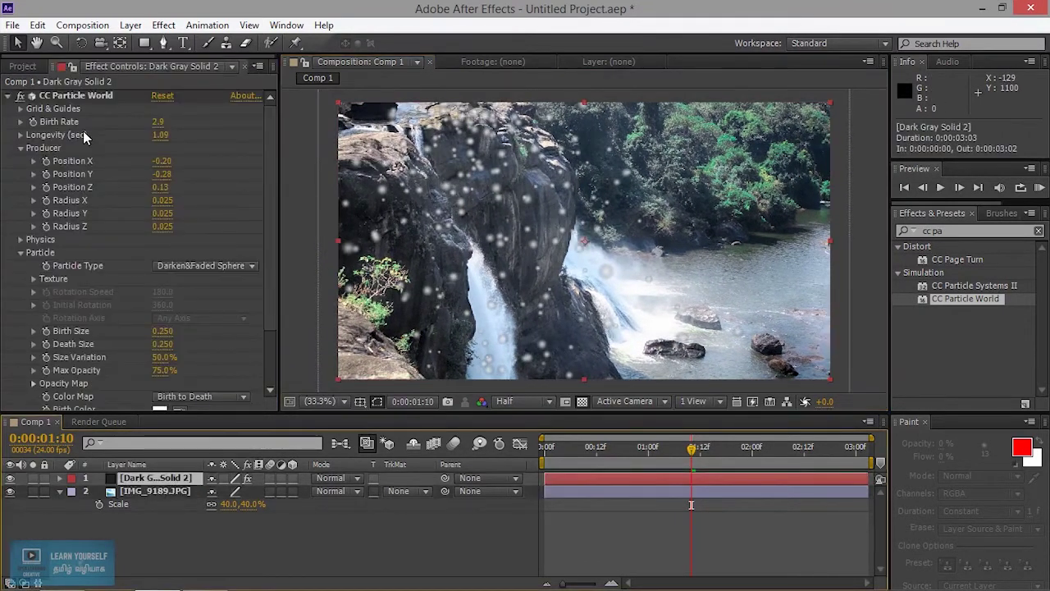
left_click(92, 96)
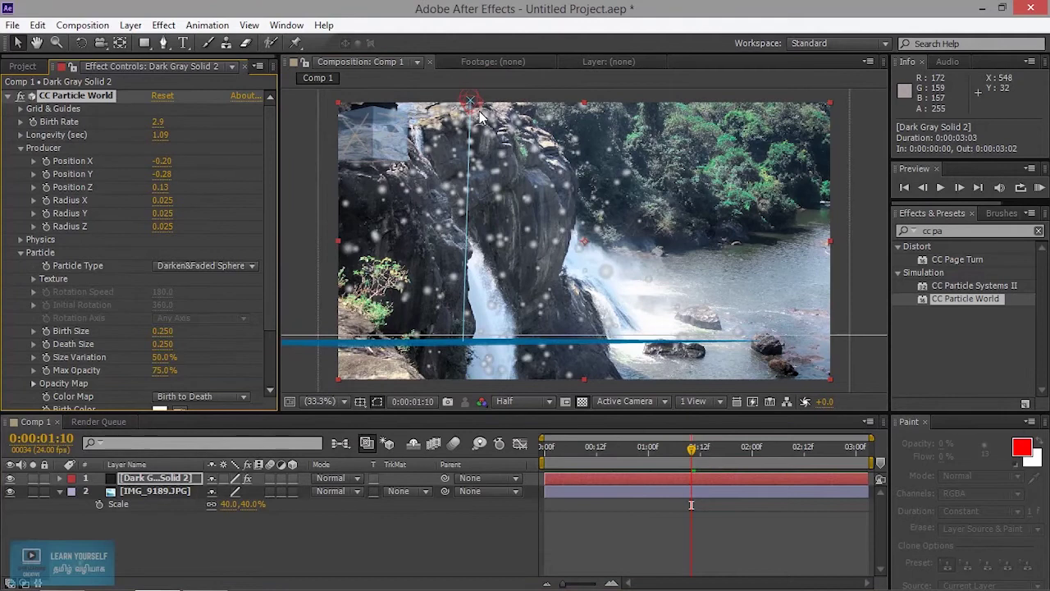
left_click_drag(162, 200, 167, 201)
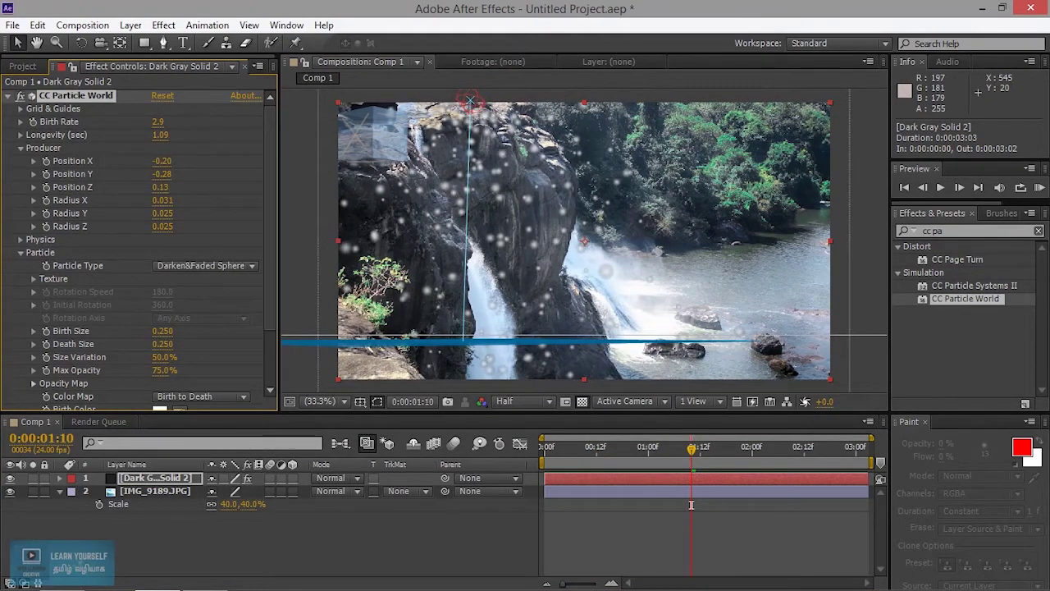
Move the emitter to about Position Y -0.25 and Position Z -0.01, and set its Position X to -0.18
left_click(473, 103)
left_click_drag(470, 101, 573, 115)
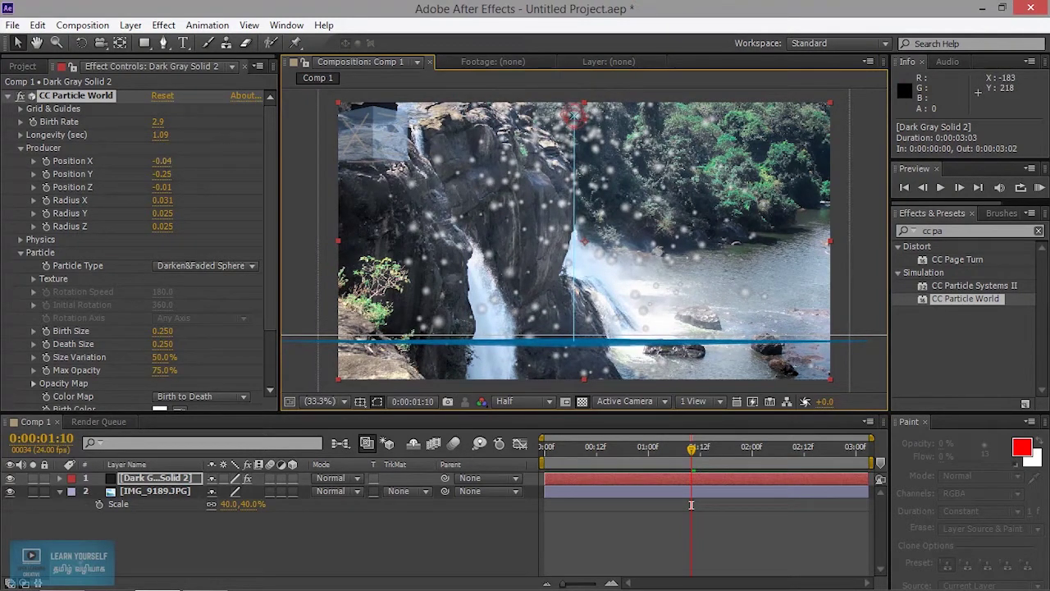
left_click_drag(162, 161, 150, 161)
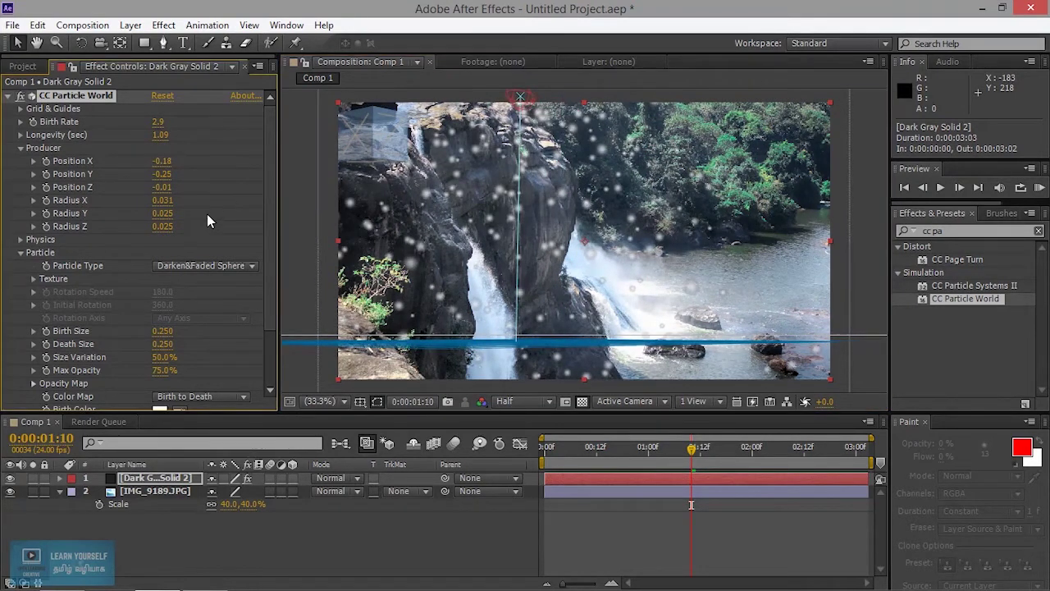
Rotate the particle world and shift the solid to about 1191, 525, setting the producer's Position Y to -0.26 and Position Z to 1.16
left_click_drag(390, 139, 562, 227)
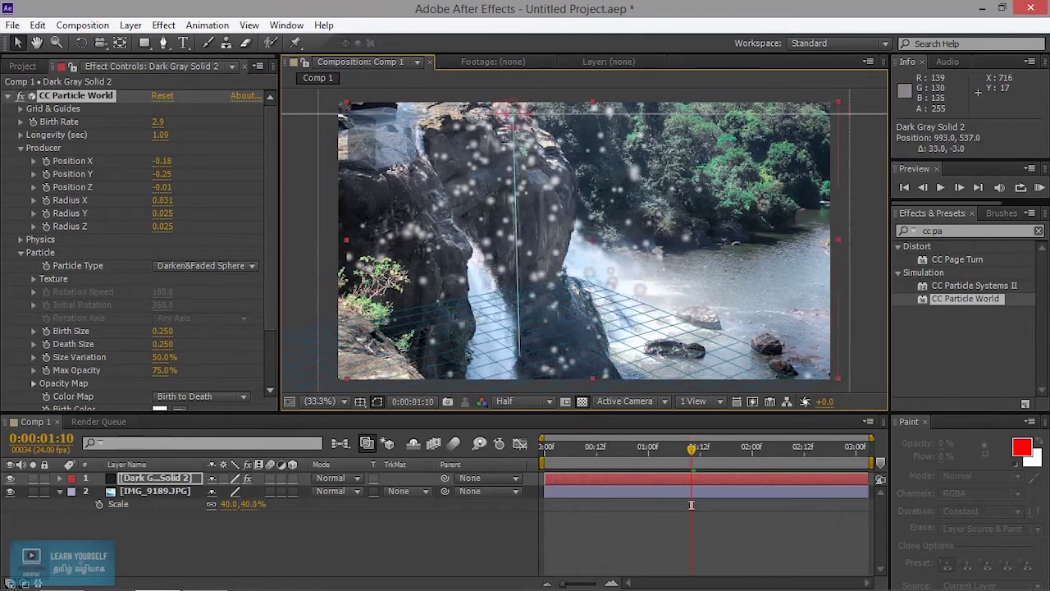
left_click_drag(493, 225, 544, 222)
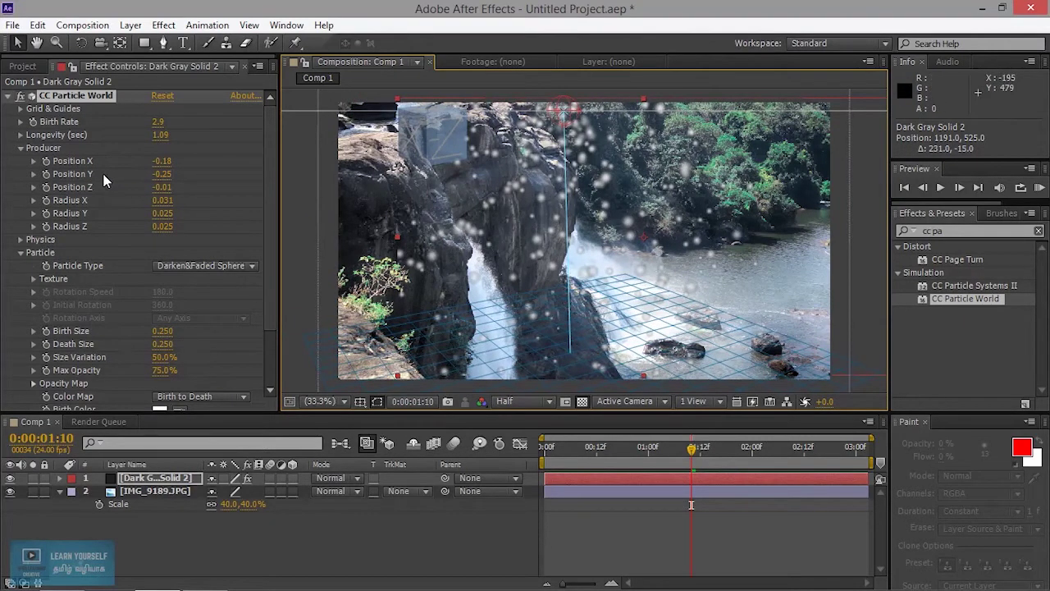
left_click_drag(162, 174, 257, 187)
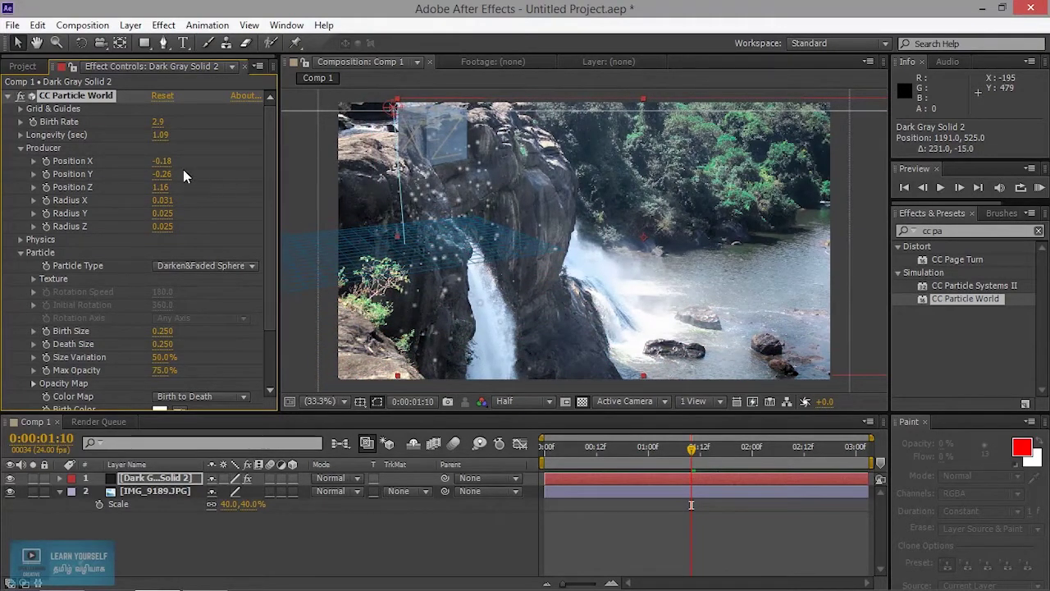
Set the producer's Position X to 0.35 and Position Z to 1.97, and rotate the particle world slightly in the composition
left_click_drag(161, 160, 208, 161)
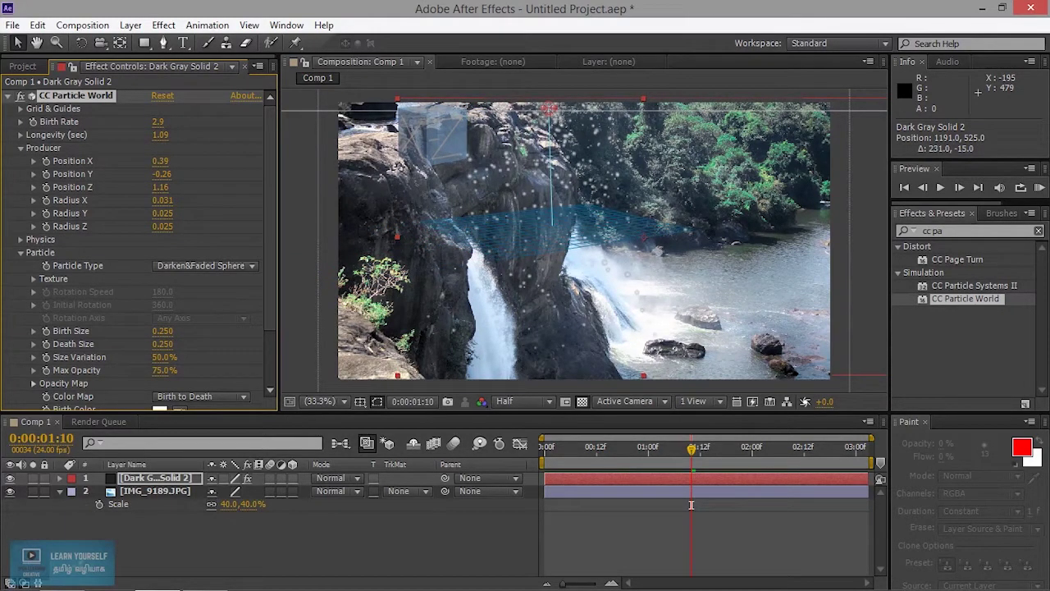
left_click_drag(257, 187, 356, 187)
left_click_drag(190, 187, 171, 187)
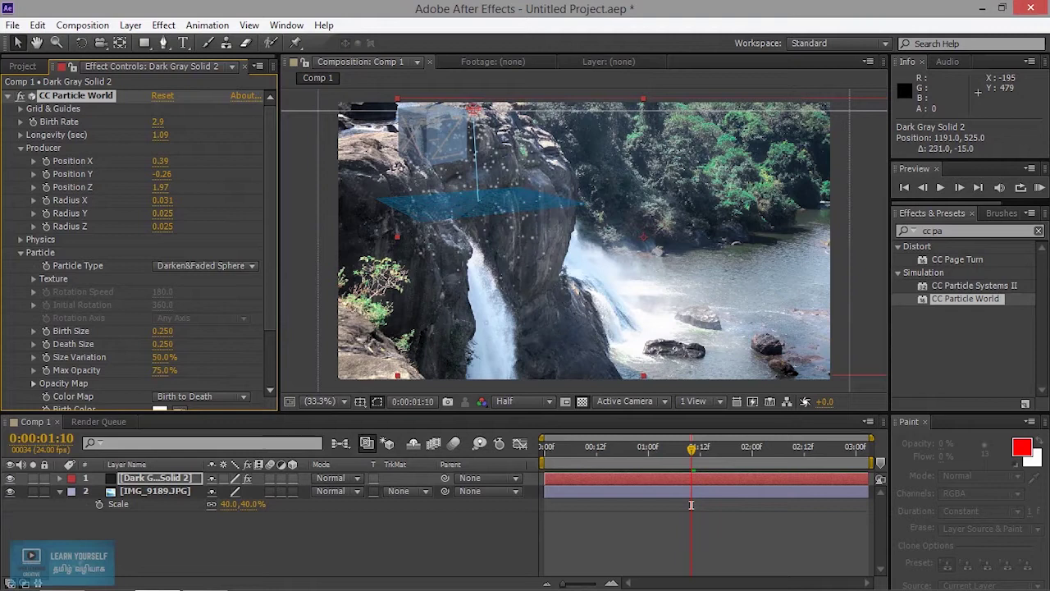
mouse_move(160, 161)
left_mouse_down()
mouse_move(171, 160)
mouse_move(157, 161)
left_mouse_up()
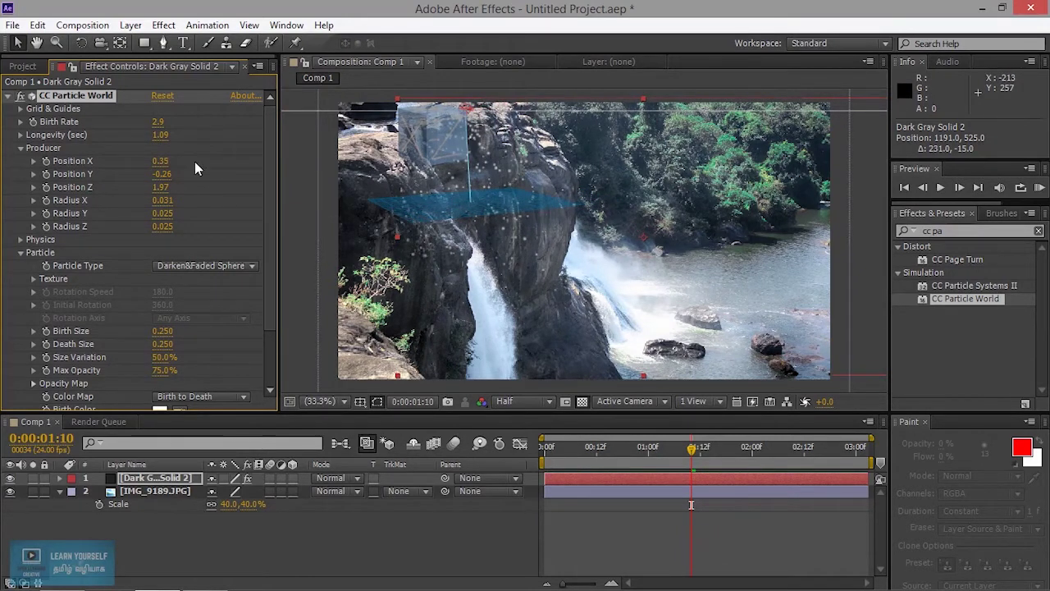
left_click_drag(434, 133, 443, 129)
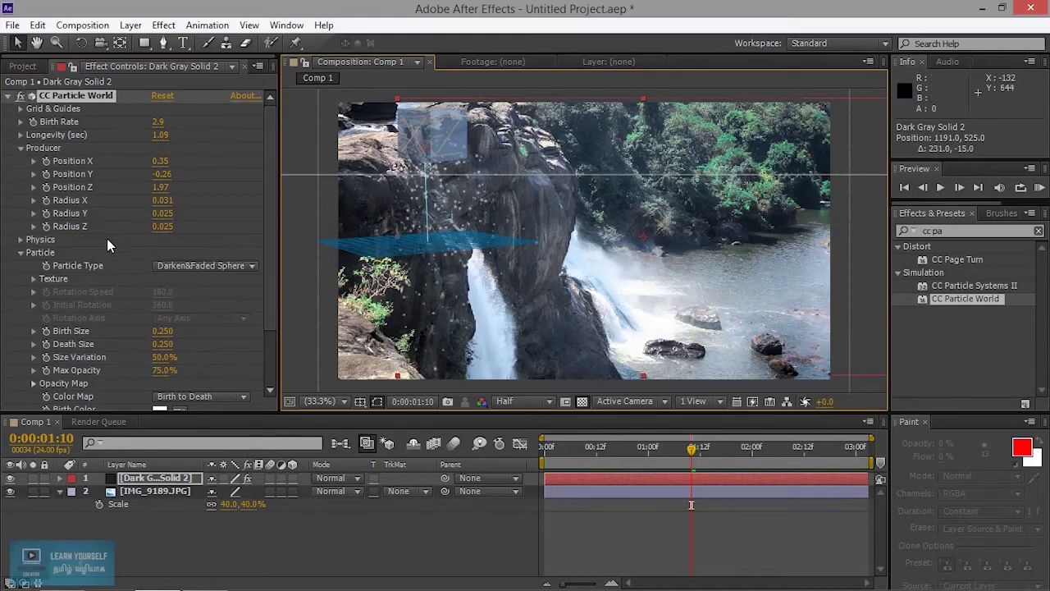
In the Physics settings, try the Direction Axis animation, return it to Explosive, and set Velocity to 0.16
left_click(21, 240)
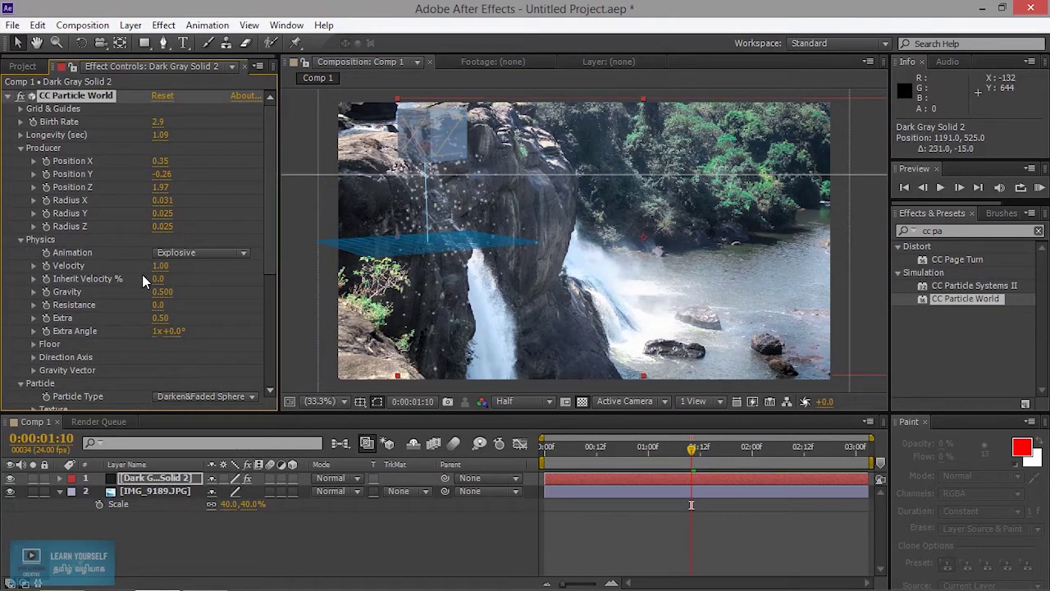
left_click_drag(271, 181, 274, 256)
left_click(194, 151)
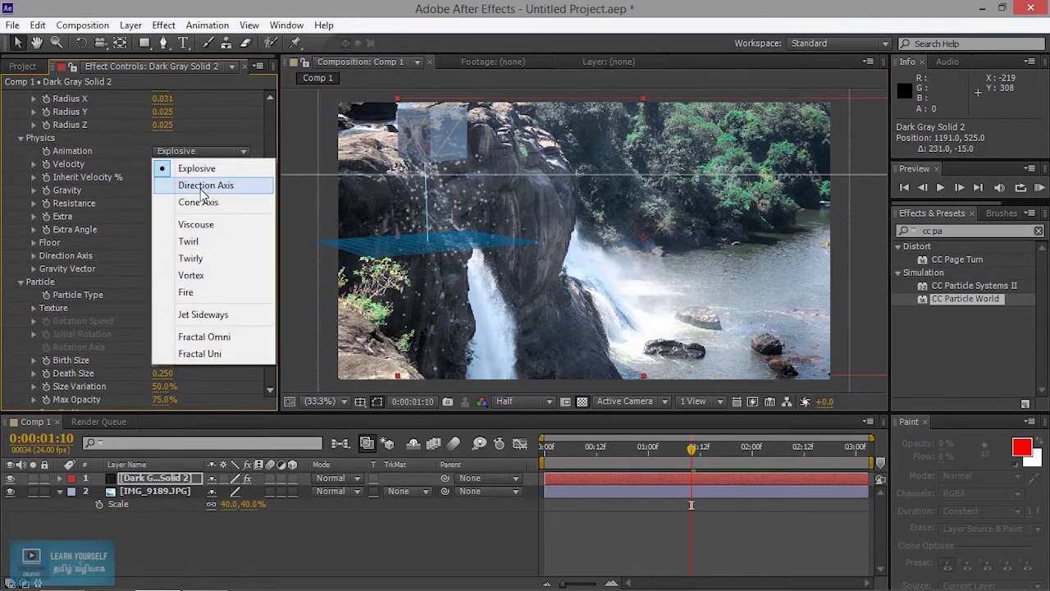
left_click(203, 189)
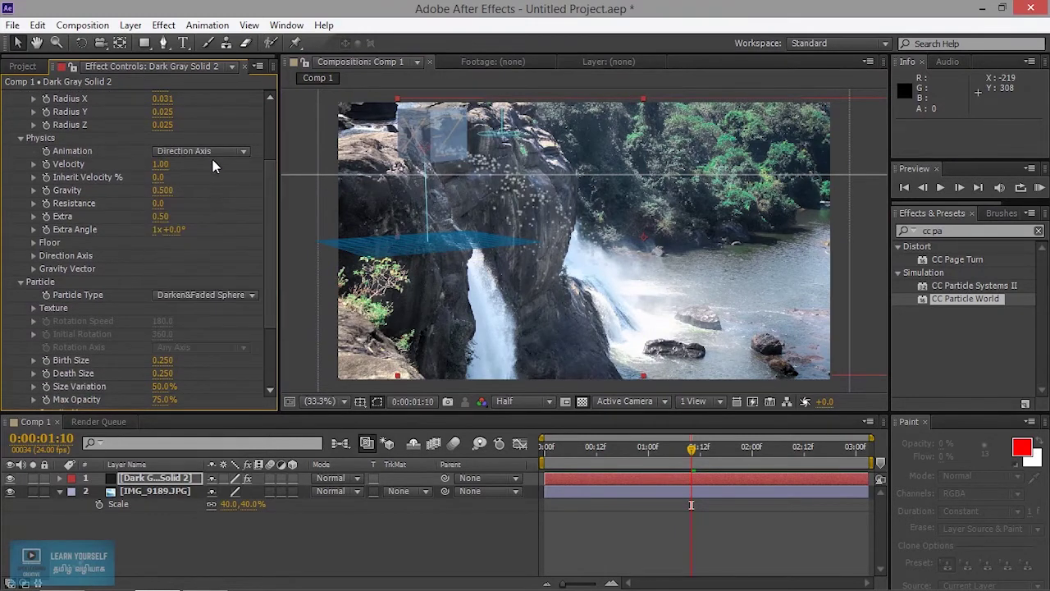
left_click(212, 153)
left_click(195, 174)
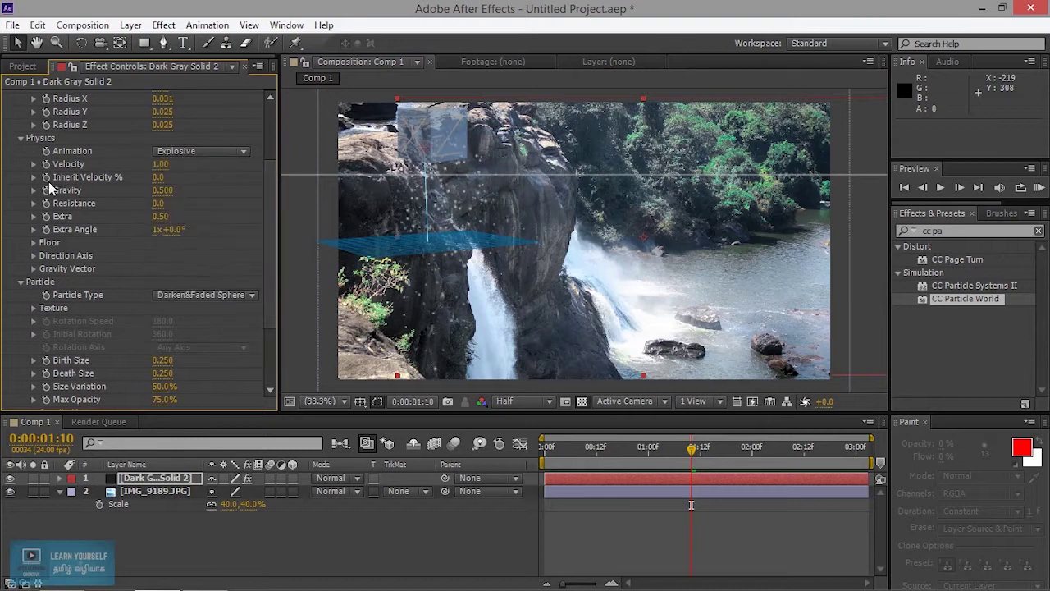
left_click_drag(161, 164, 92, 164)
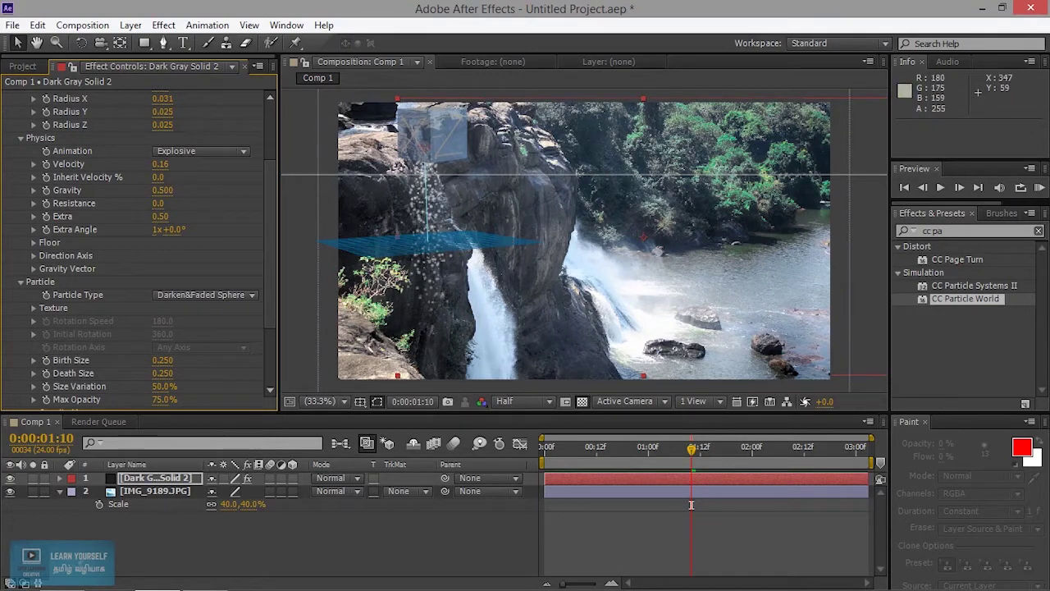
Try rotating the particle world to a different angle in the composition and undo the rotation
left_click_drag(419, 116, 402, 95)
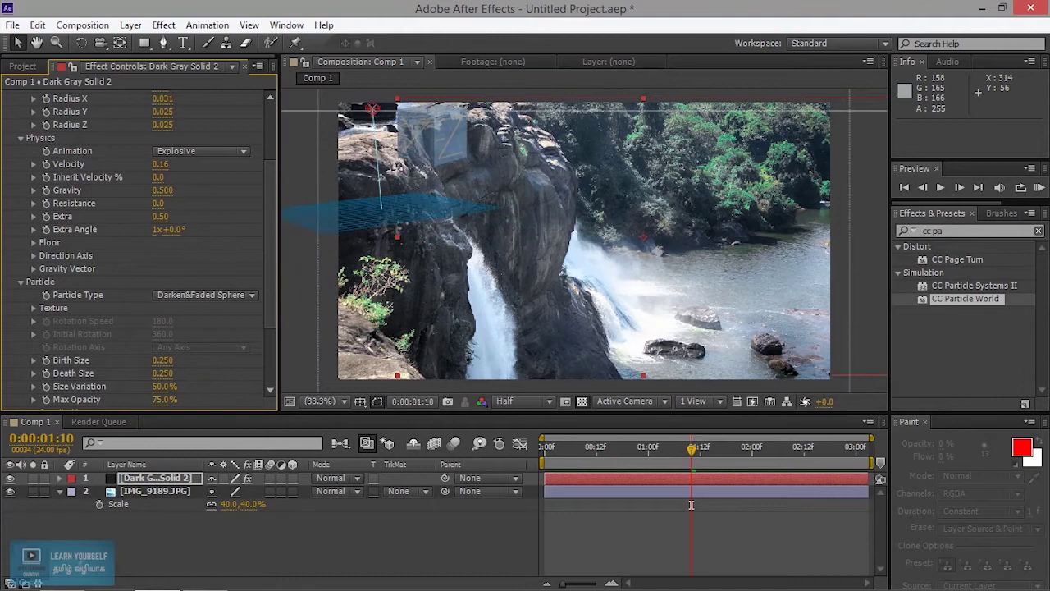
left_click_drag(412, 156, 438, 163)
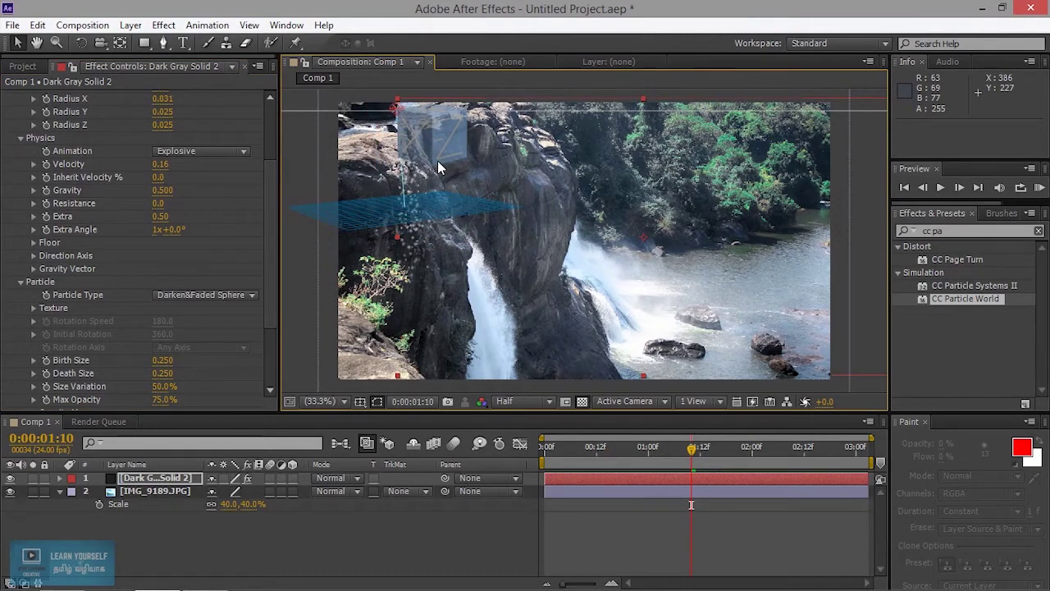
key("ctrl+z")
Shift the solid to about 1176, 402, and set the particles' Gravity to 1.170 and Longevity to 1.29 seconds
left_click_drag(458, 146, 460, 116)
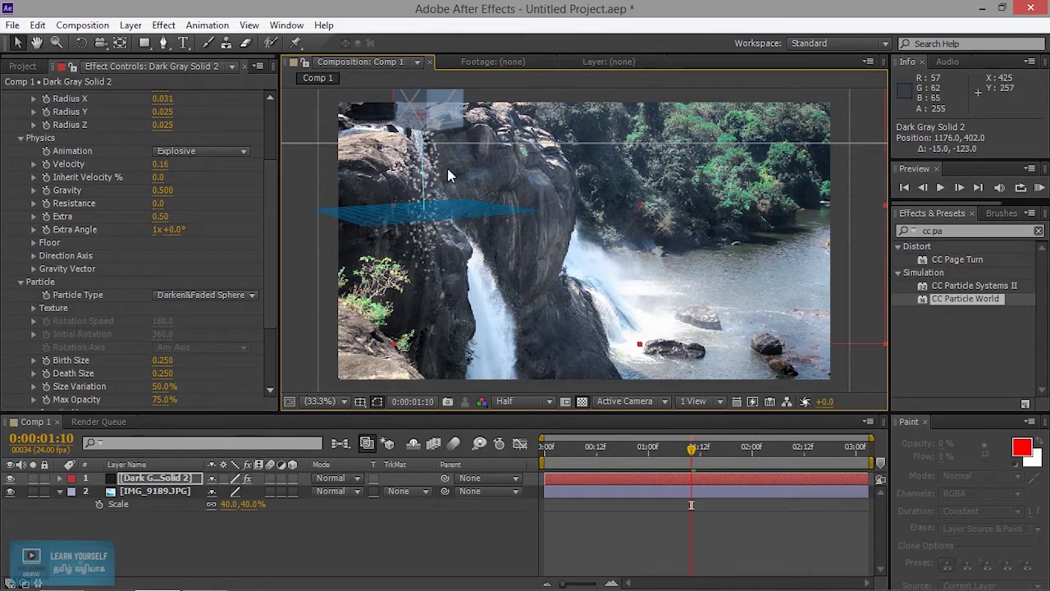
left_click_drag(161, 189, 264, 127)
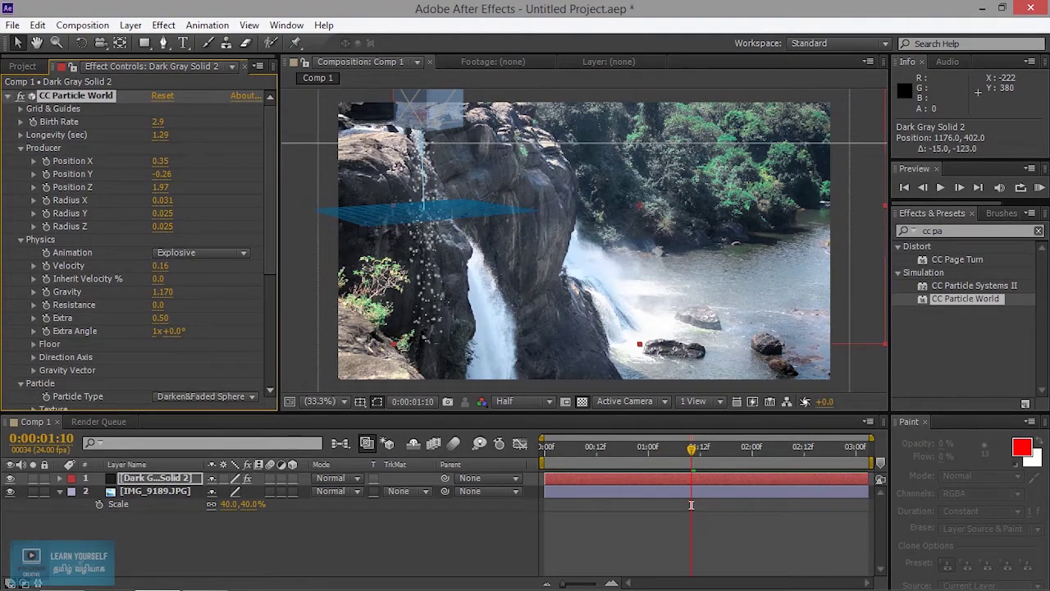
At 0:00:02:04, set Longevity to 1.95 seconds and the producer's Position X to 0.37 and Position Y to -0.48
left_click_drag(267, 157, 268, 198)
left_click_drag(691, 451, 770, 456)
left_click_drag(269, 223, 265, 176)
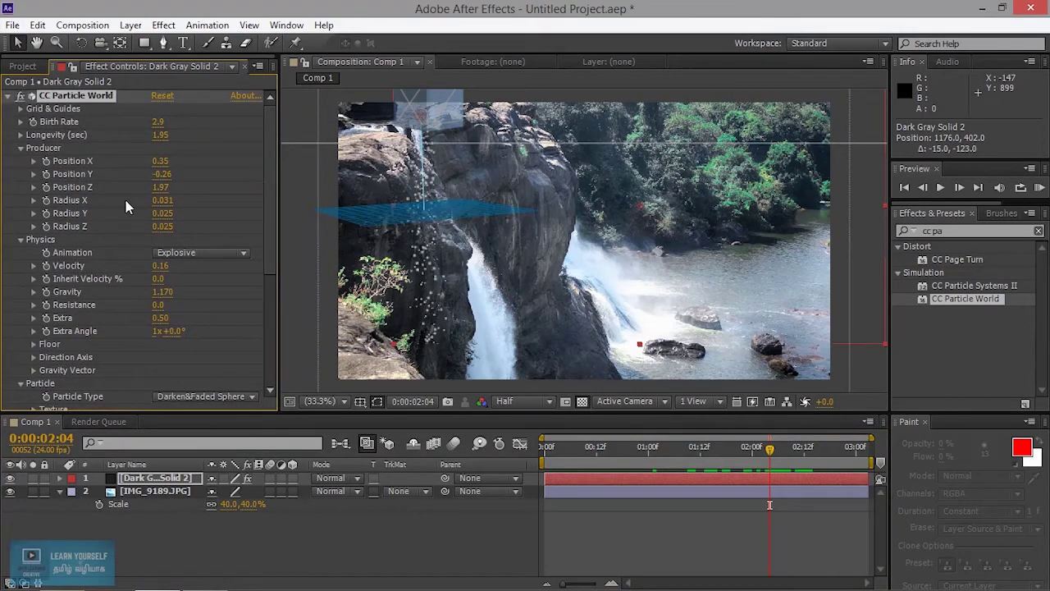
left_click_drag(160, 160, 131, 174)
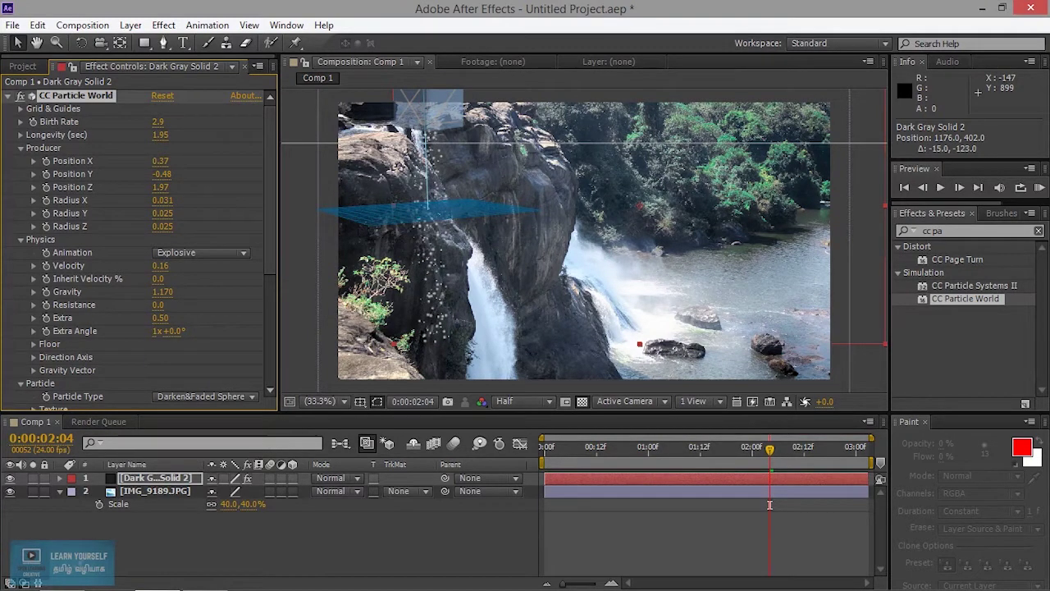
Enlarge the solid layer to a scale of 160%, keeping it at its position of 1176, 402
left_click(145, 477)
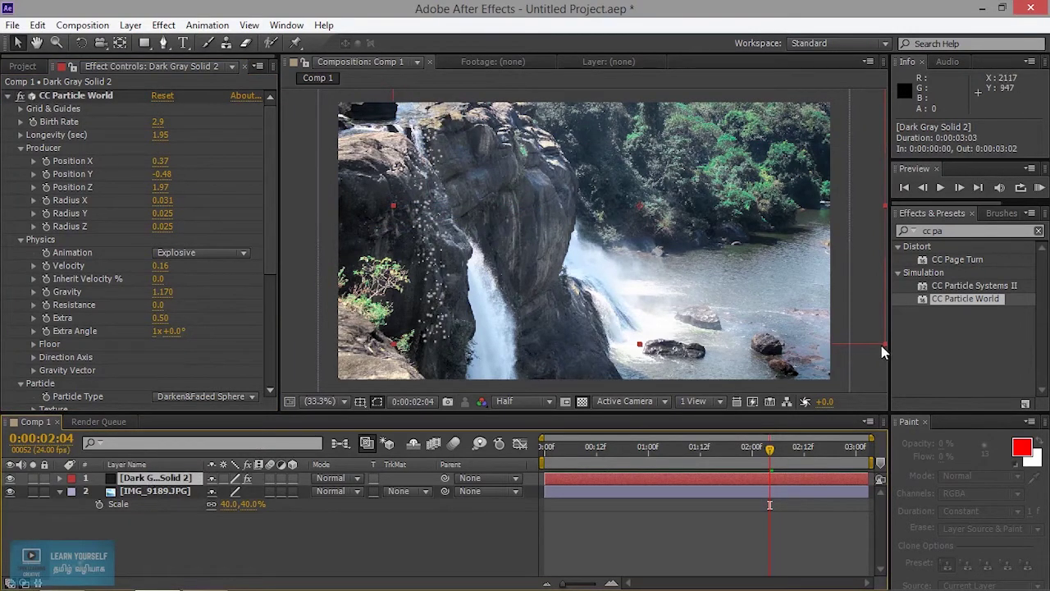
left_click_drag(882, 350, 903, 399)
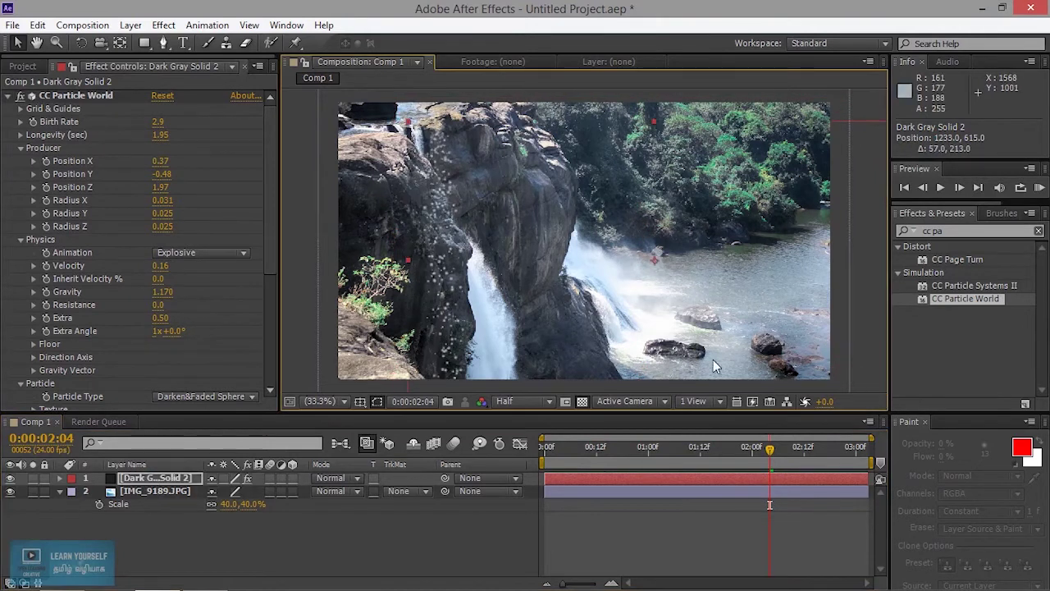
left_click(174, 479)
key("s")
left_click_drag(233, 492, 266, 491)
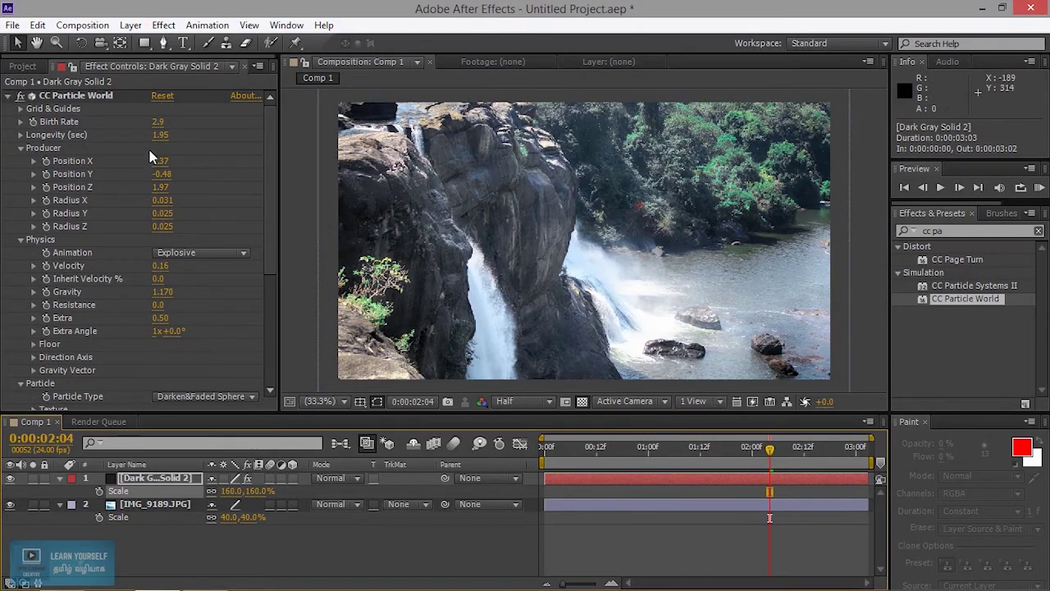
Set the producer's Position X to 0.79 and Radius Z to 0.040, and reselect the CC Particle World effect
left_click_drag(156, 160, 192, 161)
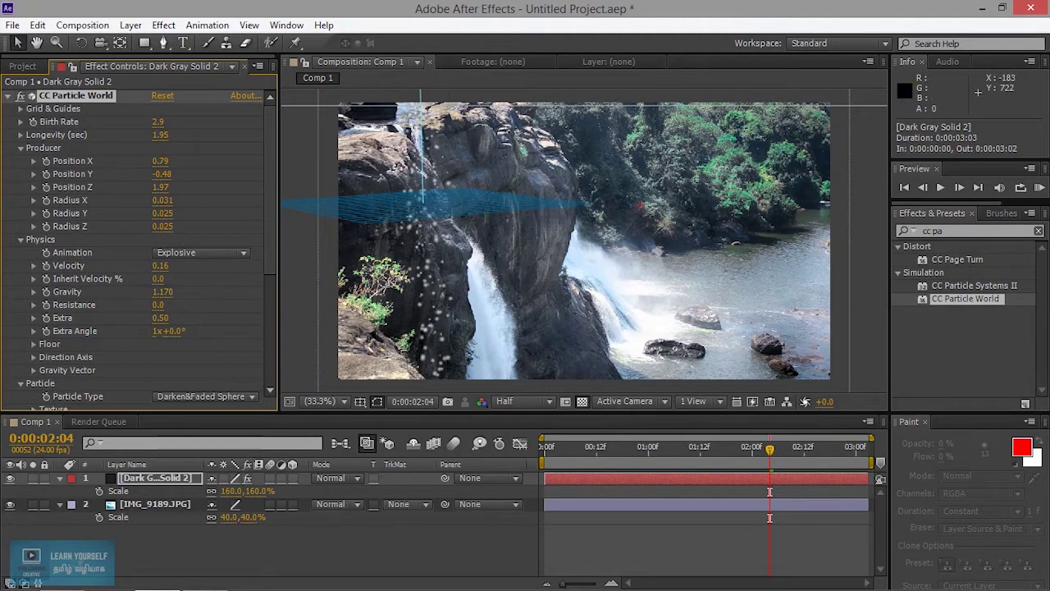
mouse_move(163, 226)
left_mouse_down()
mouse_move(208, 226)
mouse_move(173, 225)
left_mouse_up()
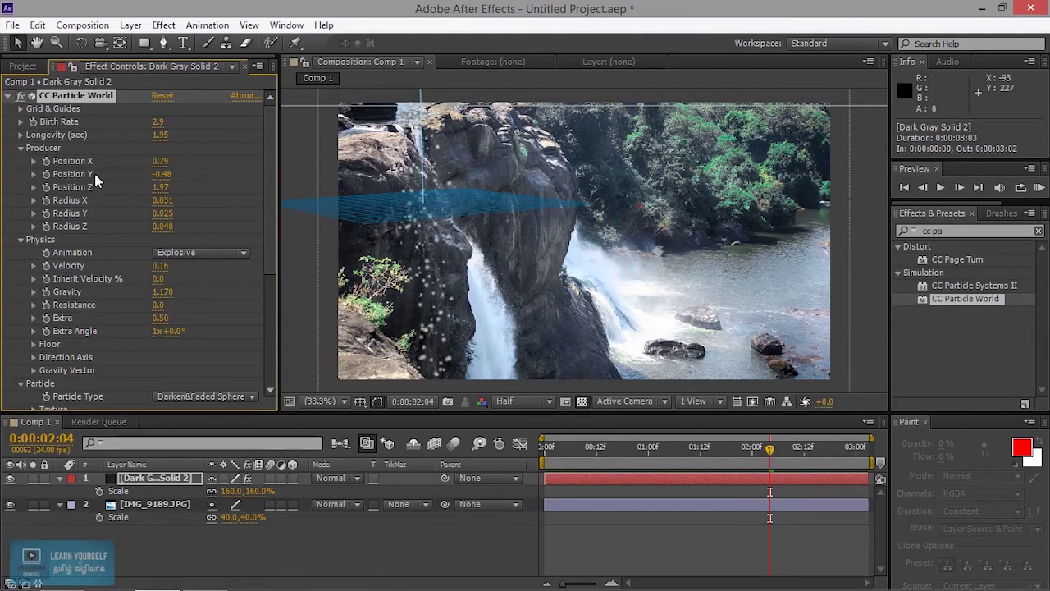
left_click(418, 208)
left_click(82, 94)
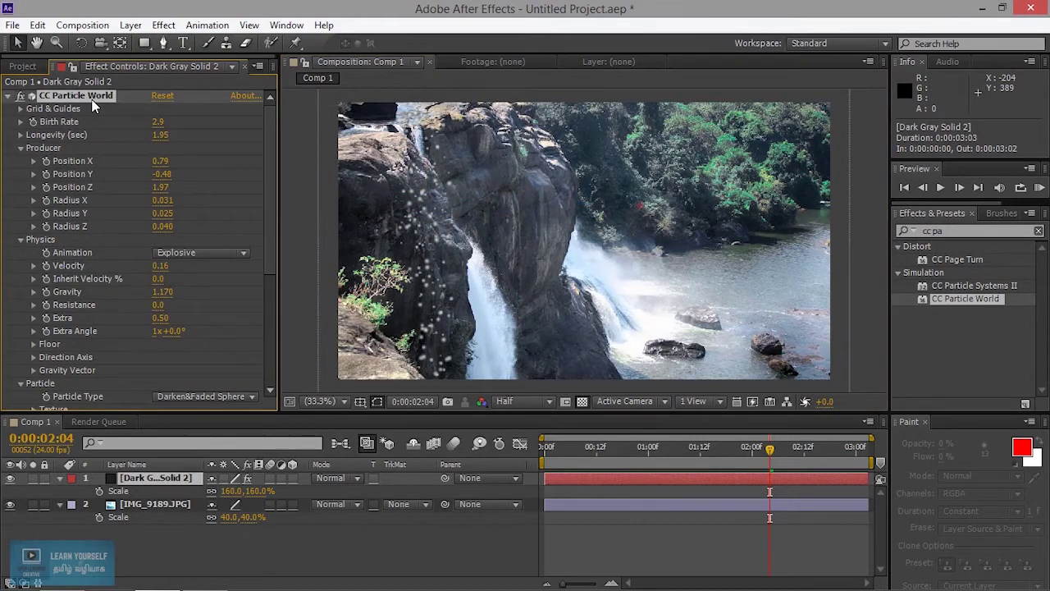
Move the emitter above the right-hand falls, to about Position X 1.29, Position Y -0.14 and Position Z 1.46
scroll(481, 211, "down", 4)
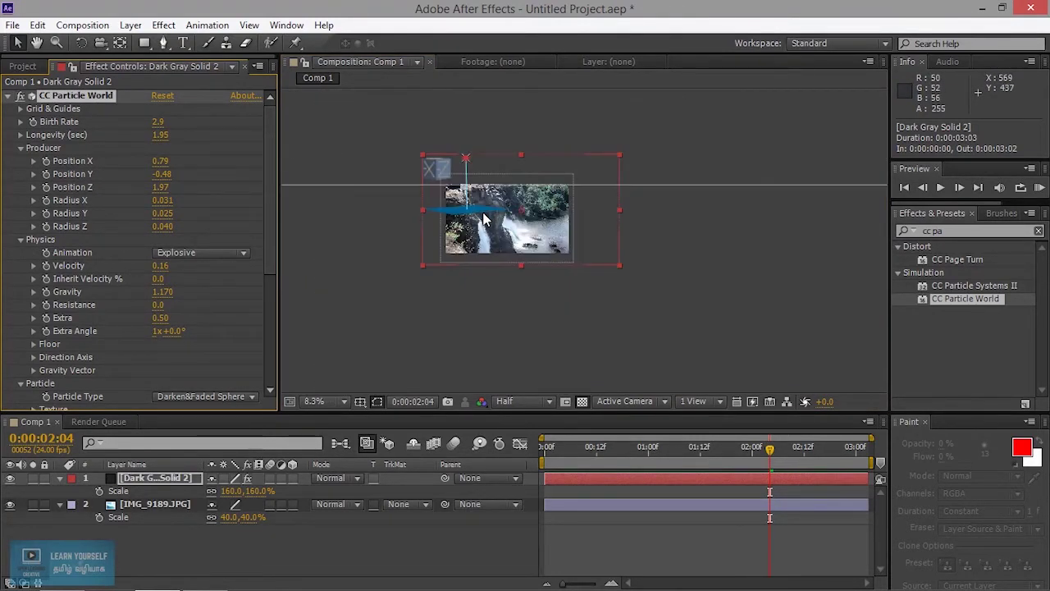
scroll(473, 196, "up", 4)
scroll(474, 196, "down", 2)
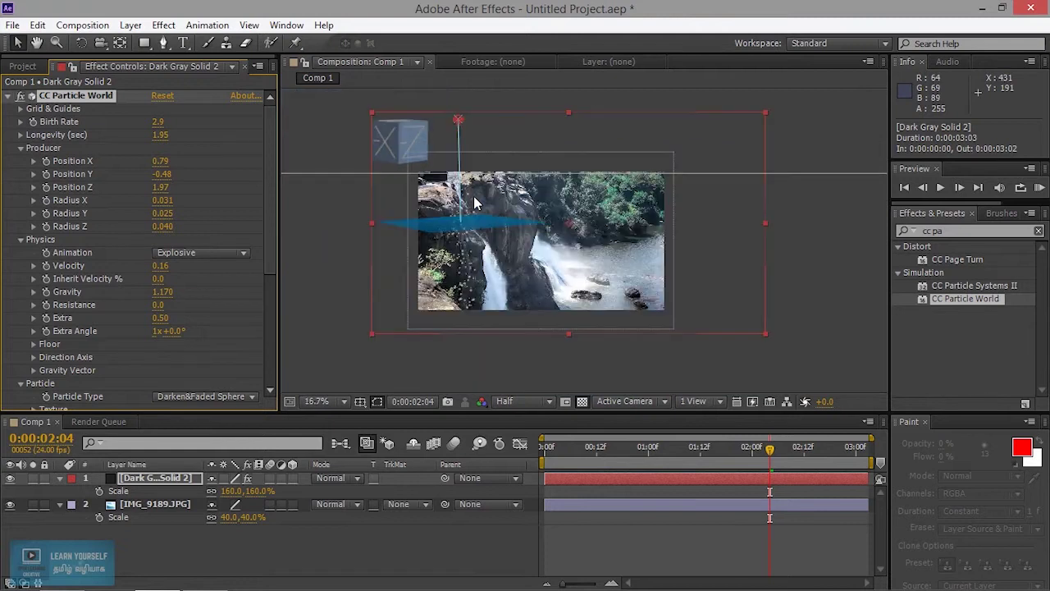
left_click_drag(459, 118, 540, 169)
key("ctrl+z")
scroll(610, 255, "up", 4)
scroll(610, 256, "down", 3)
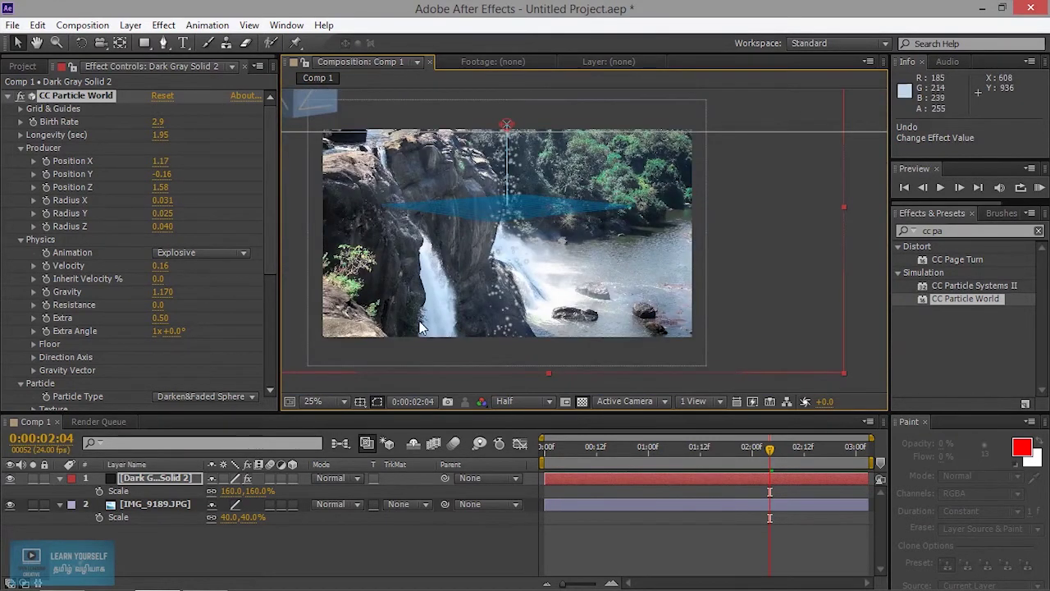
left_click(336, 400)
left_click(368, 146)
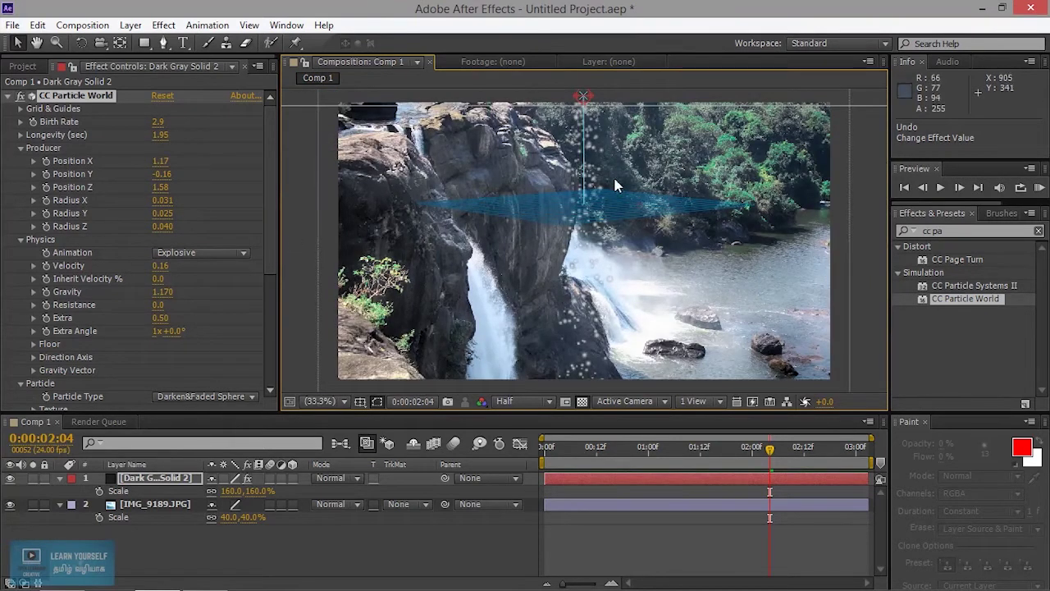
left_click_drag(583, 96, 634, 104)
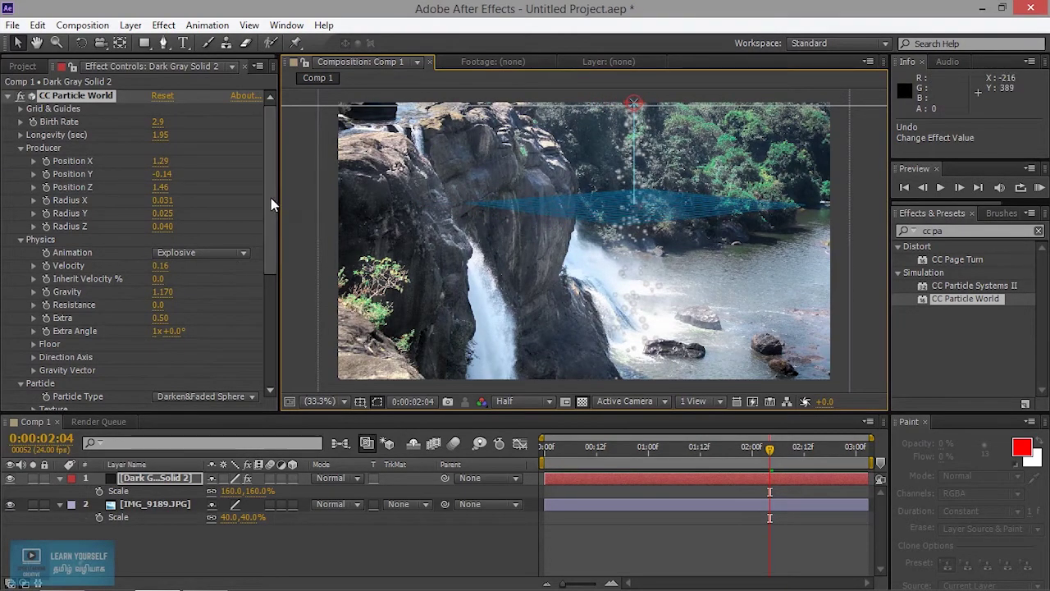
Change the Particle Type to Line and play the composition to check the falling stream
left_click_drag(271, 198, 264, 262)
left_click(213, 274)
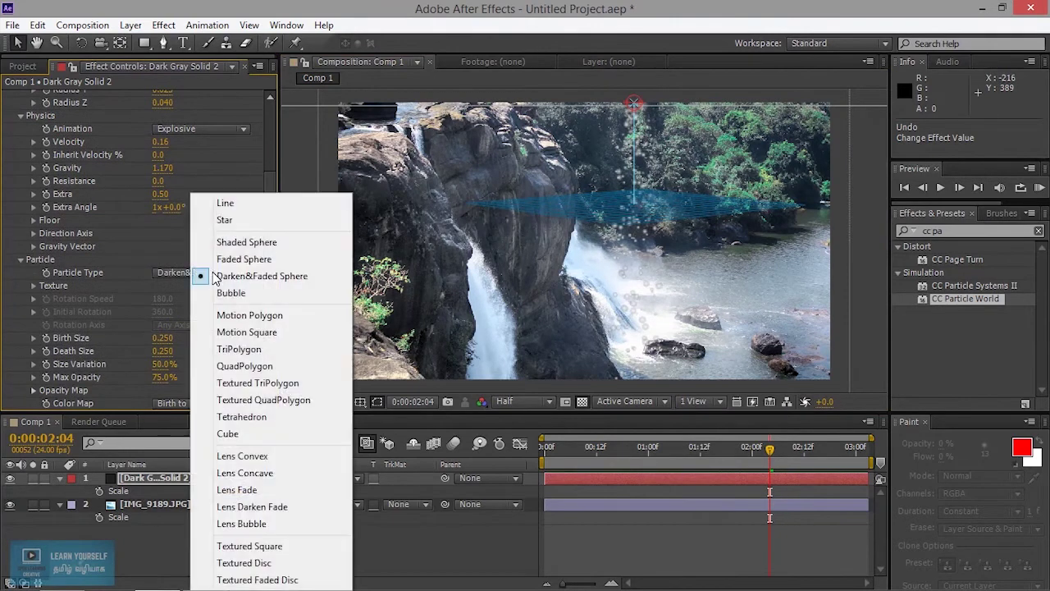
left_click(252, 205)
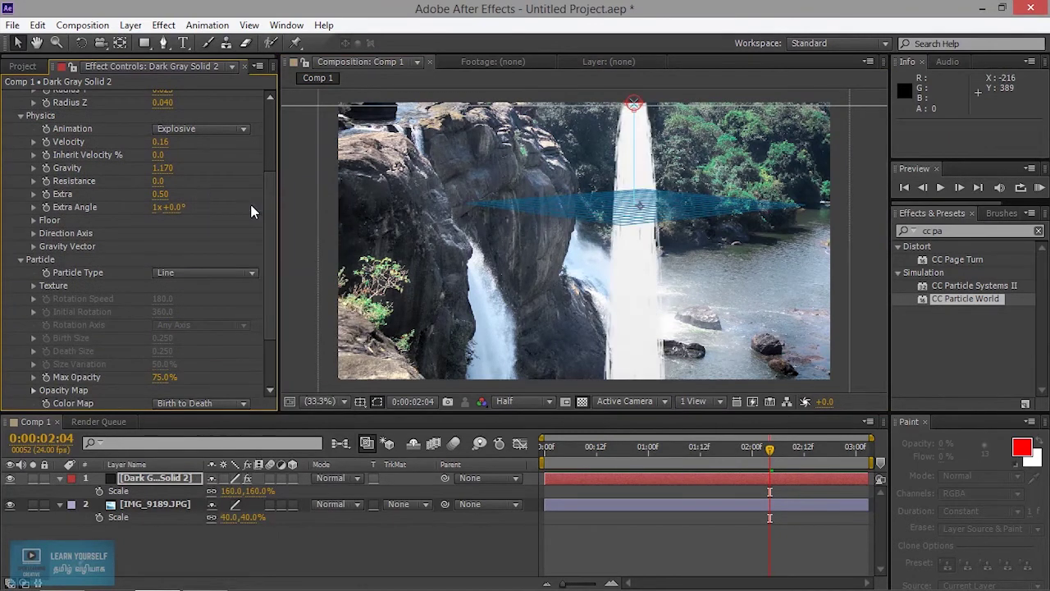
left_click(940, 188)
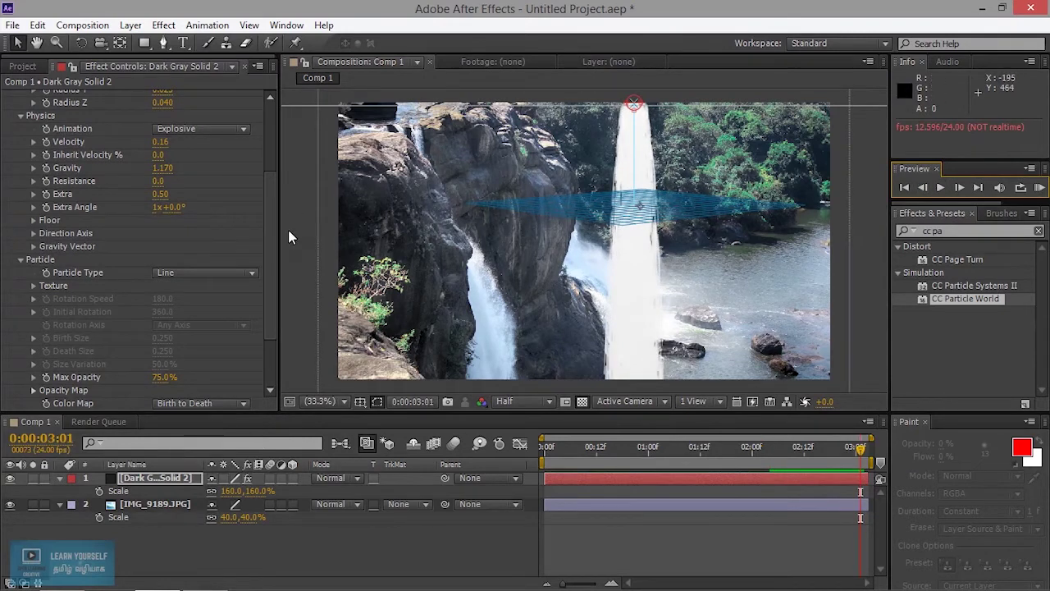
Reduce the particles' Birth Rate to 1.2 and preview the thinner stream
left_click_drag(271, 257, 274, 171)
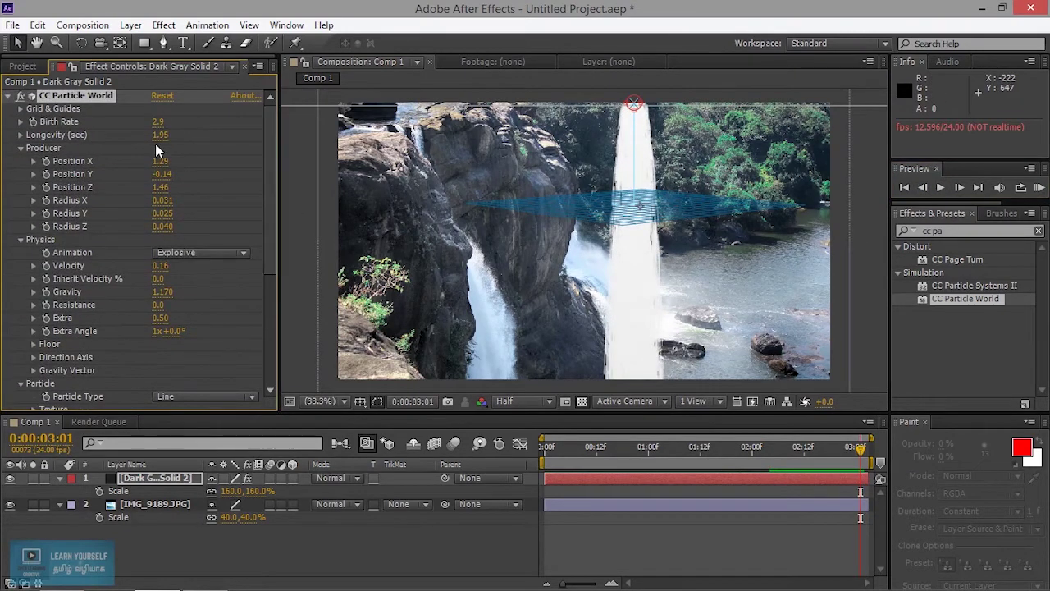
left_click_drag(157, 122, 148, 121)
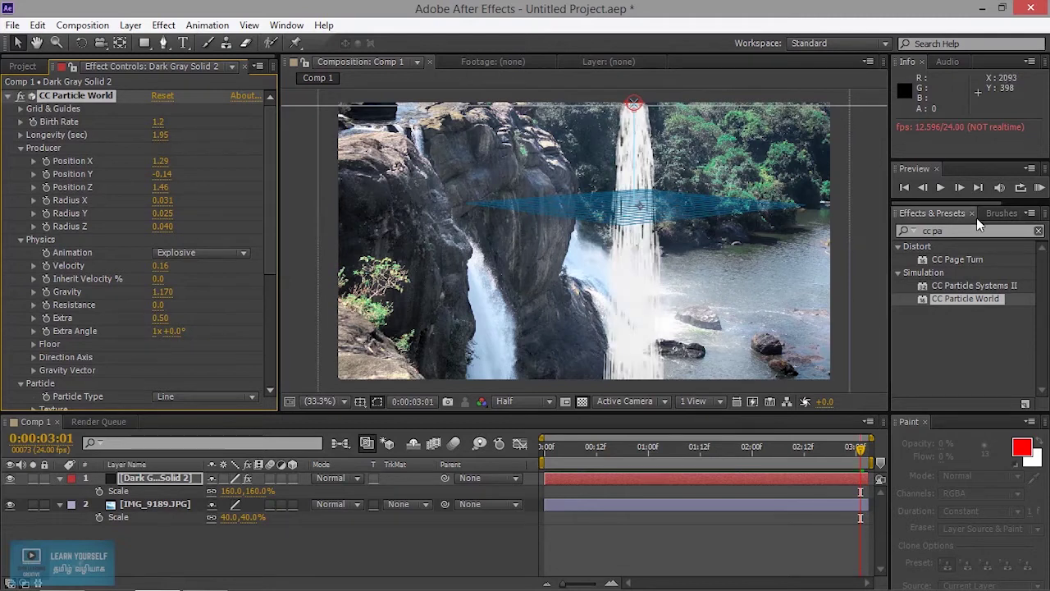
left_click(939, 187)
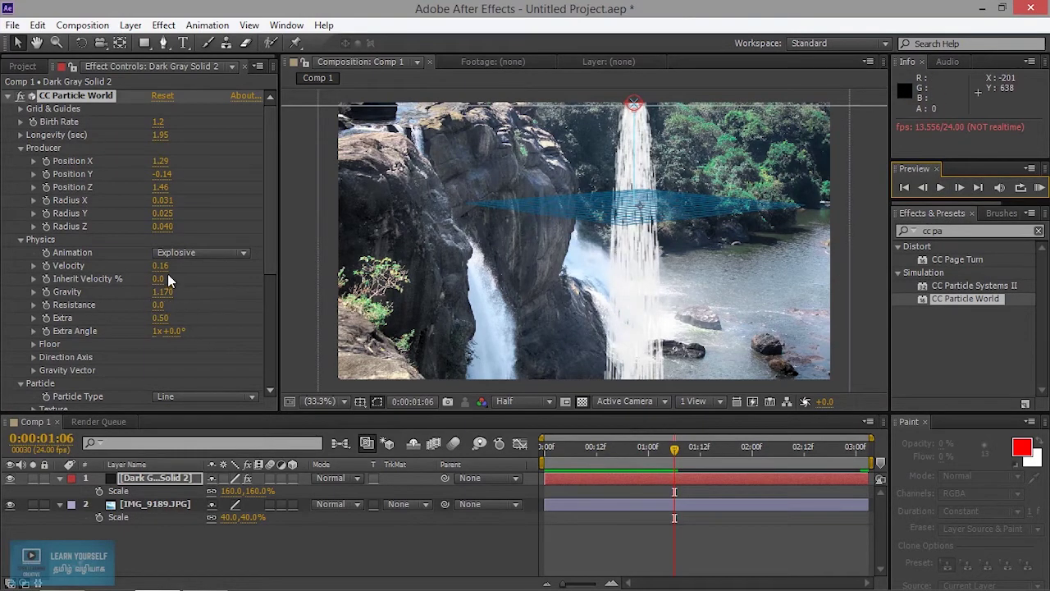
Set the particle physics to a Velocity of 0.23, a Gravity of 1.040 and the Direction Axis animation
left_click_drag(160, 265, 165, 265)
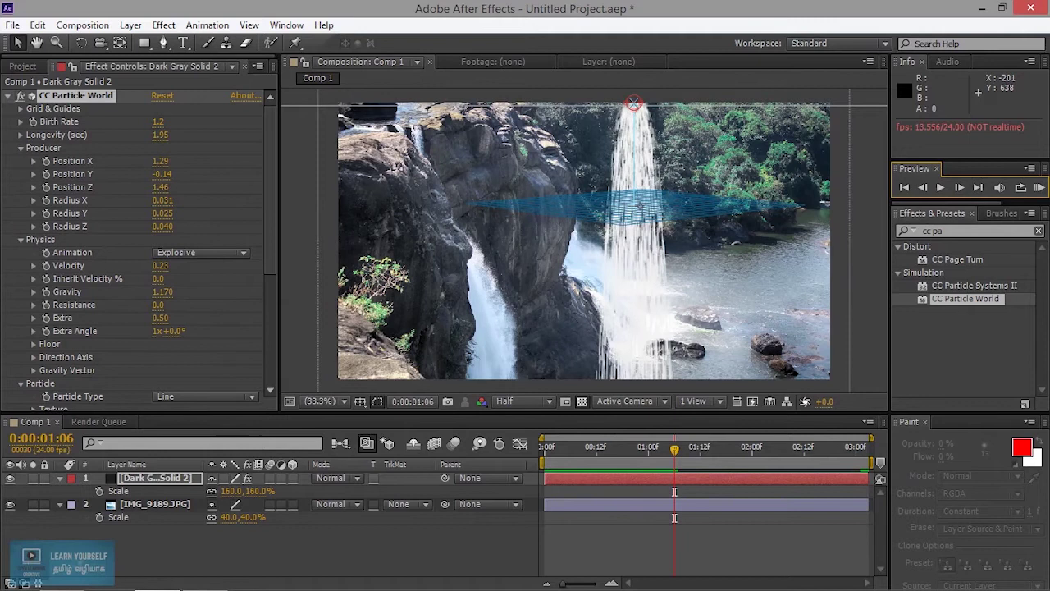
left_click_drag(162, 291, 151, 291)
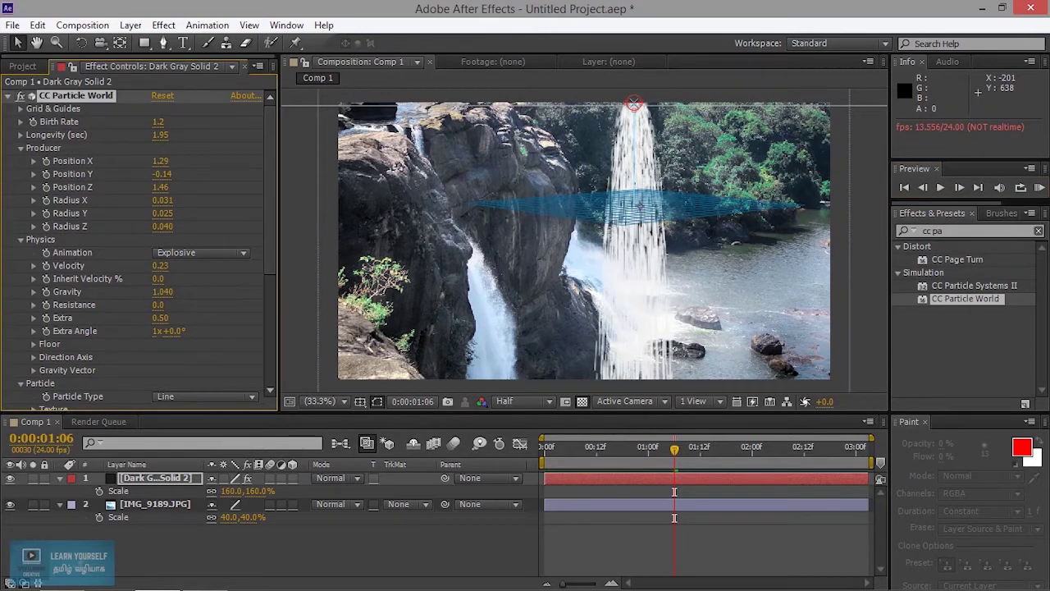
left_click(196, 252)
left_click(201, 284)
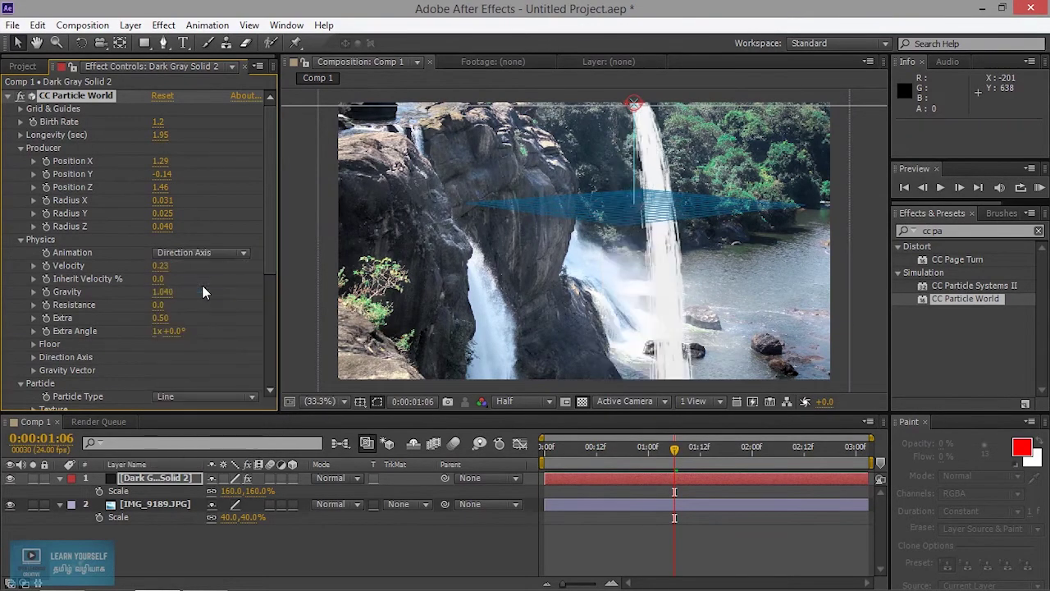
Move the emitter above the left-hand falls, to about Position X 0.77, Y -0.08 and Z 1.92, and set Direction Axis Y to -0.600
left_click(938, 188)
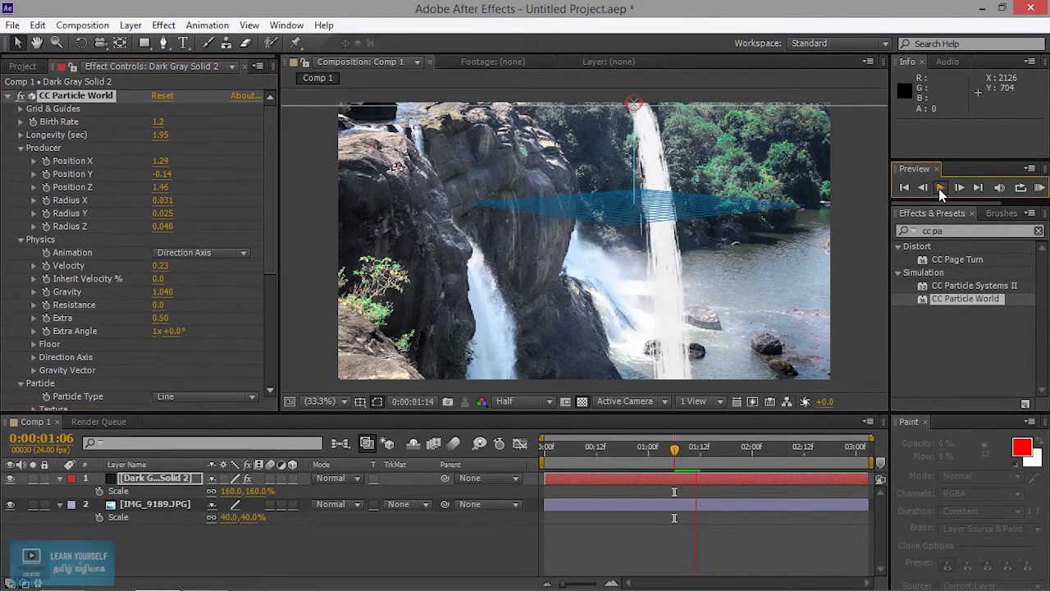
left_click_drag(634, 103, 423, 121)
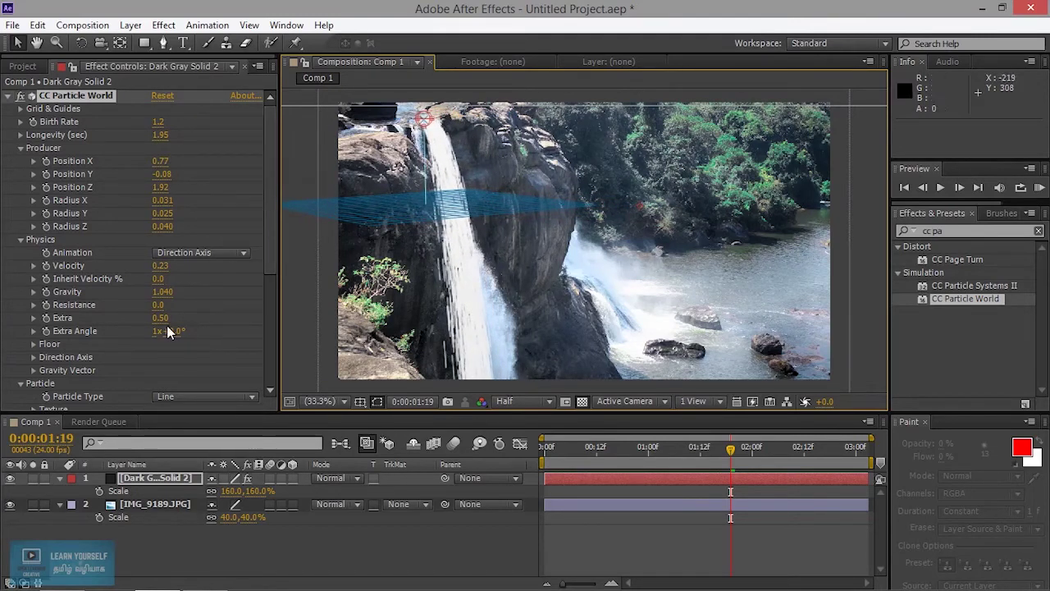
left_click(34, 357)
scroll(272, 205, "down", 3)
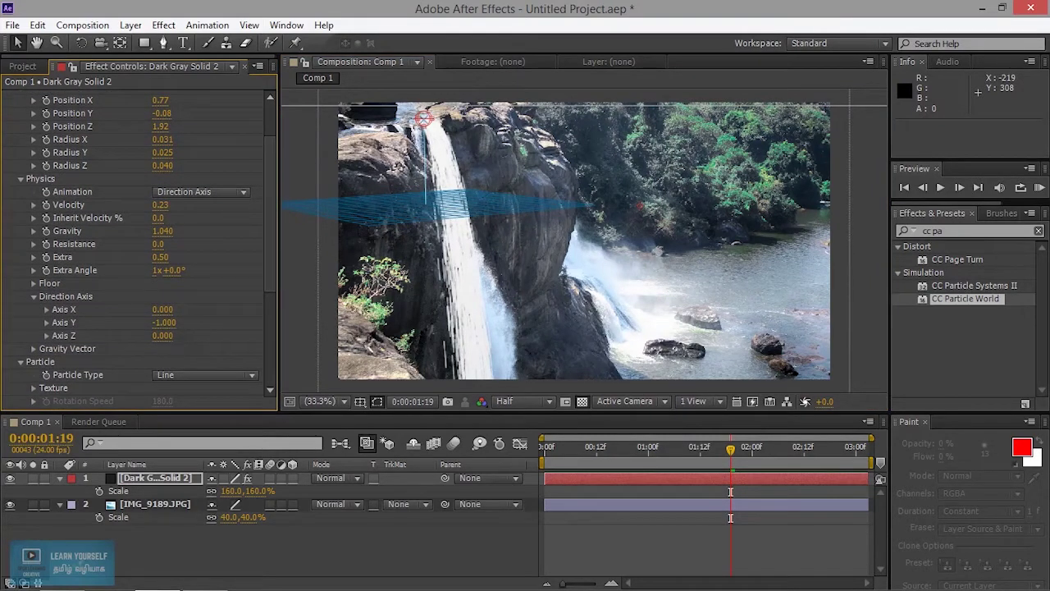
left_click_drag(70, 365, 89, 365)
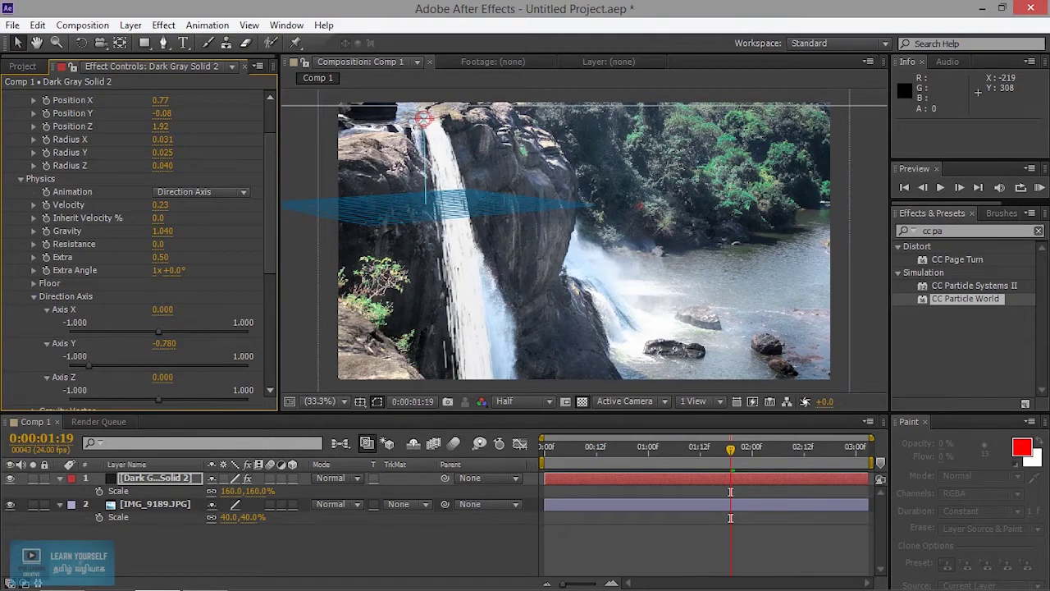
left_click_drag(97, 366, 105, 366)
Lower the emitter onto the lip of the left-hand falls, at about Position X 0.83, Position Y 0.14 and Position Z 1.84
left_click_drag(424, 119, 422, 121)
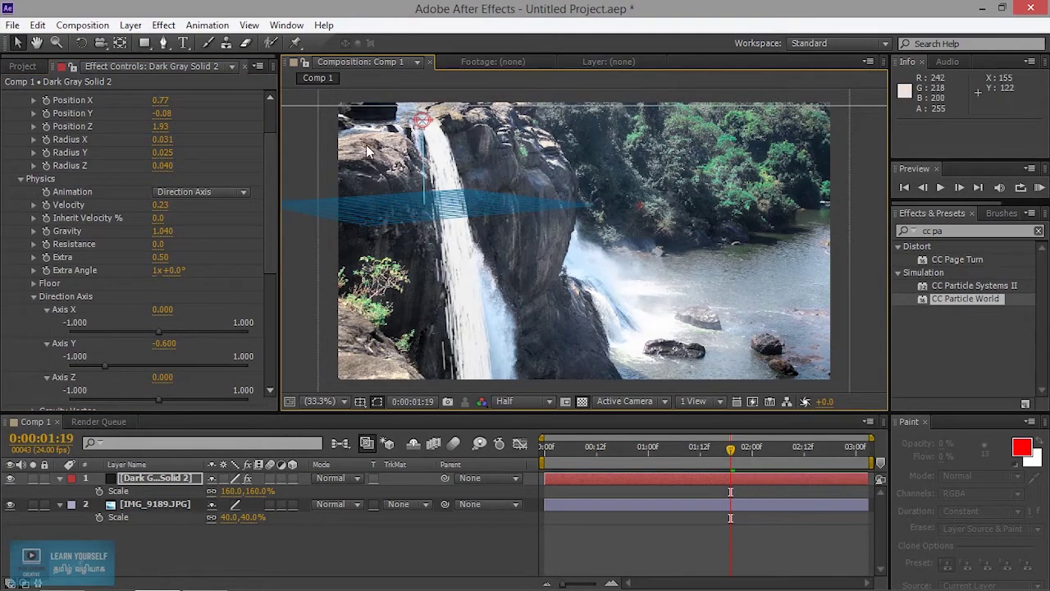
left_click_drag(422, 121, 453, 186)
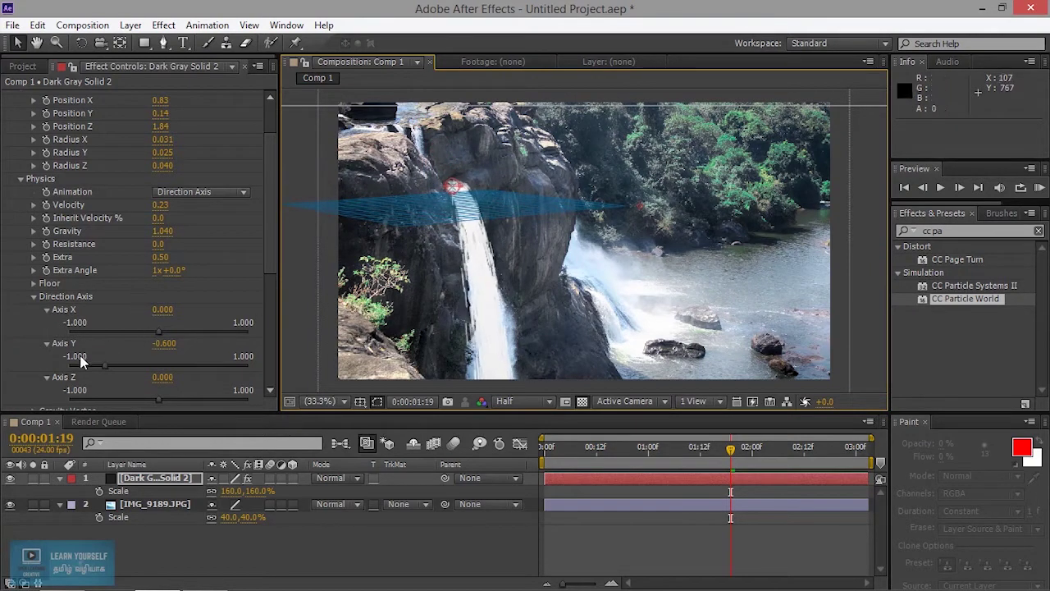
left_click_drag(270, 202, 283, 137)
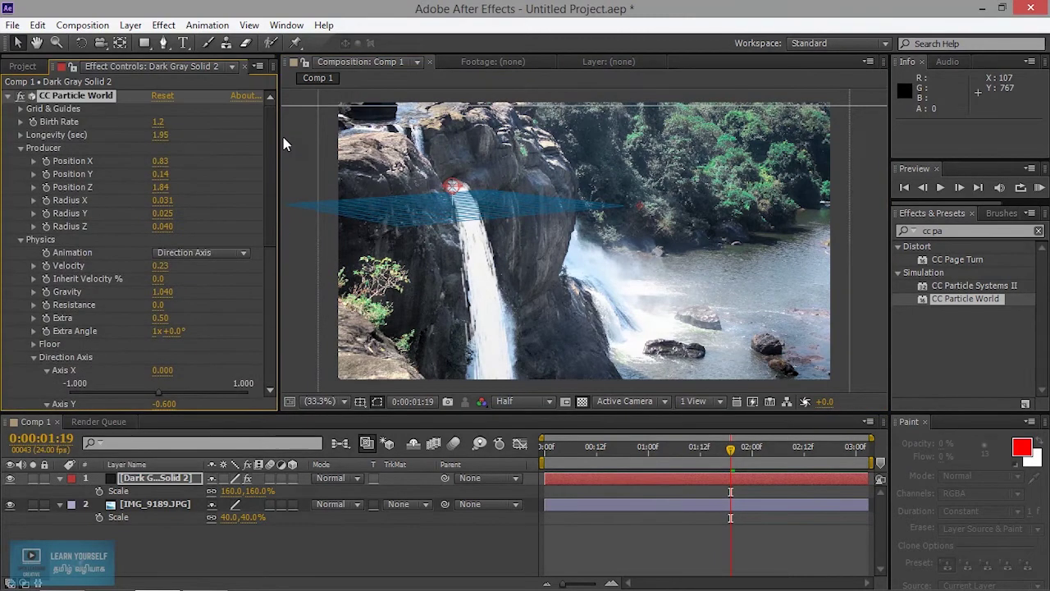
left_click(9, 96)
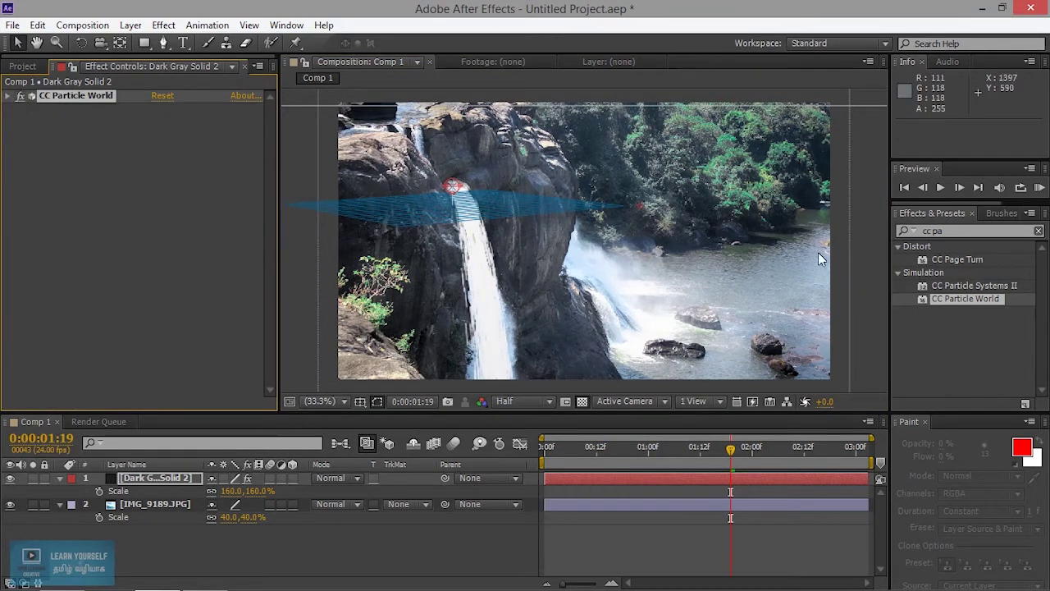
Apply Fast Blur to the particle solid layer with a Blurriness of 10.0
left_click_drag(965, 231, 855, 231)
type("fast")
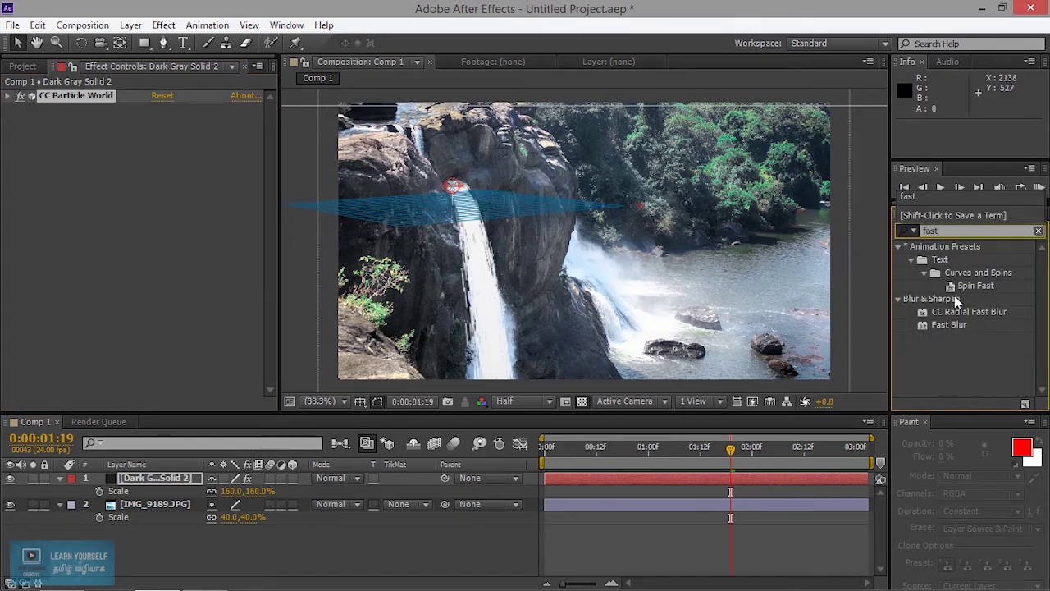
left_click_drag(951, 325, 180, 477)
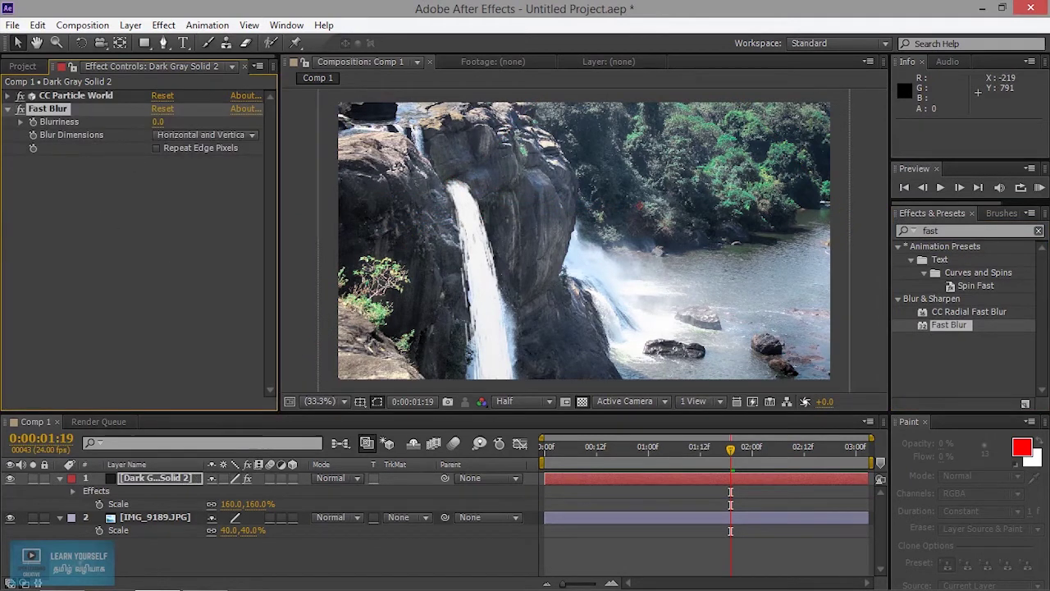
left_click_drag(158, 122, 173, 121)
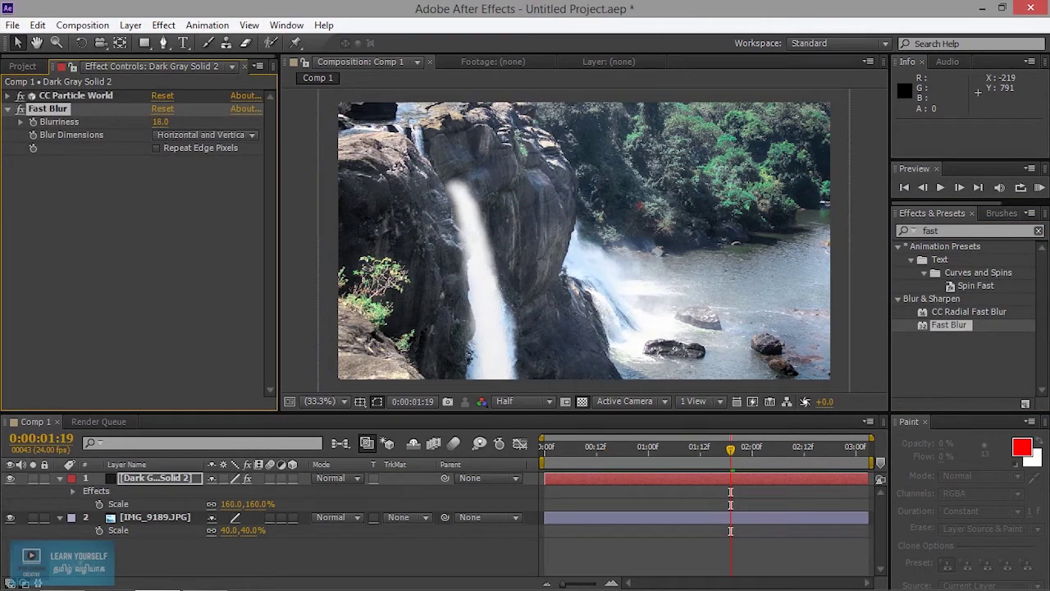
left_click_drag(166, 122, 166, 121)
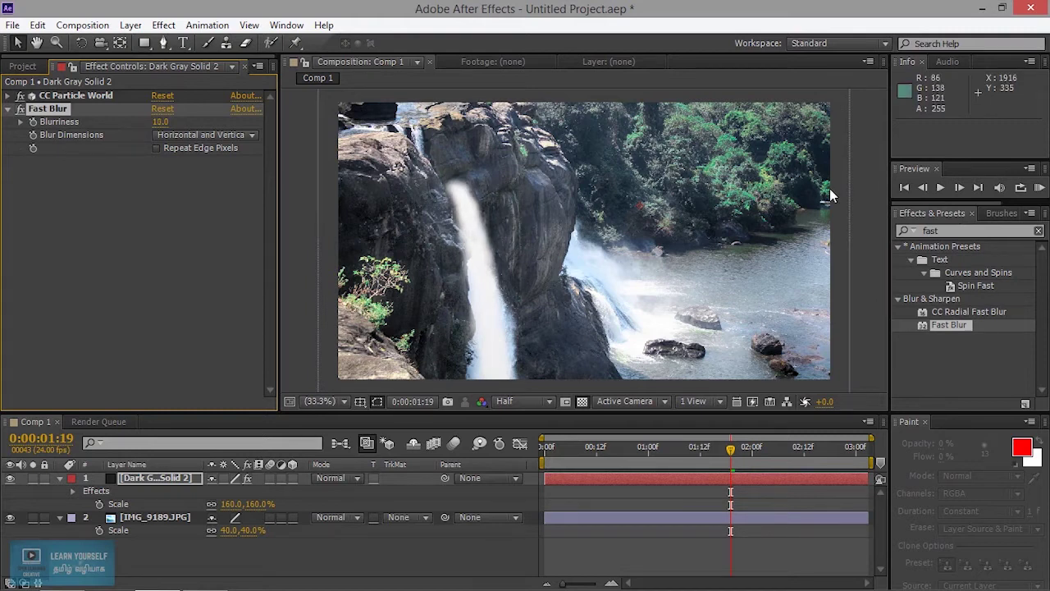
Shift the particle solid layer 6 frames earlier in time, preview the blurred stream and collapse the layer's properties and the Fast Blur settings
left_click(936, 190)
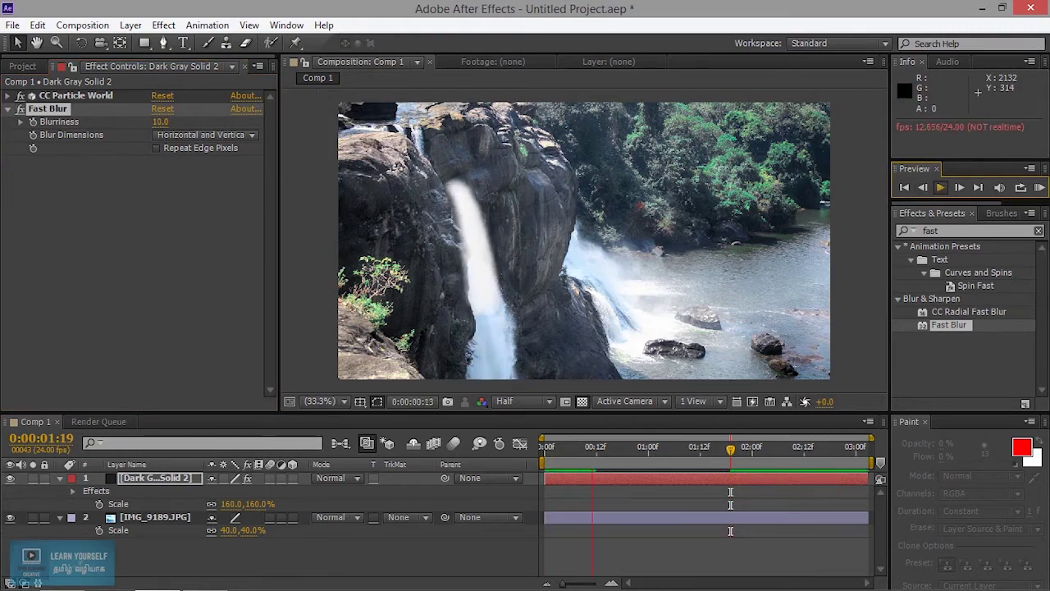
left_click(940, 188)
left_click_drag(725, 479, 704, 478)
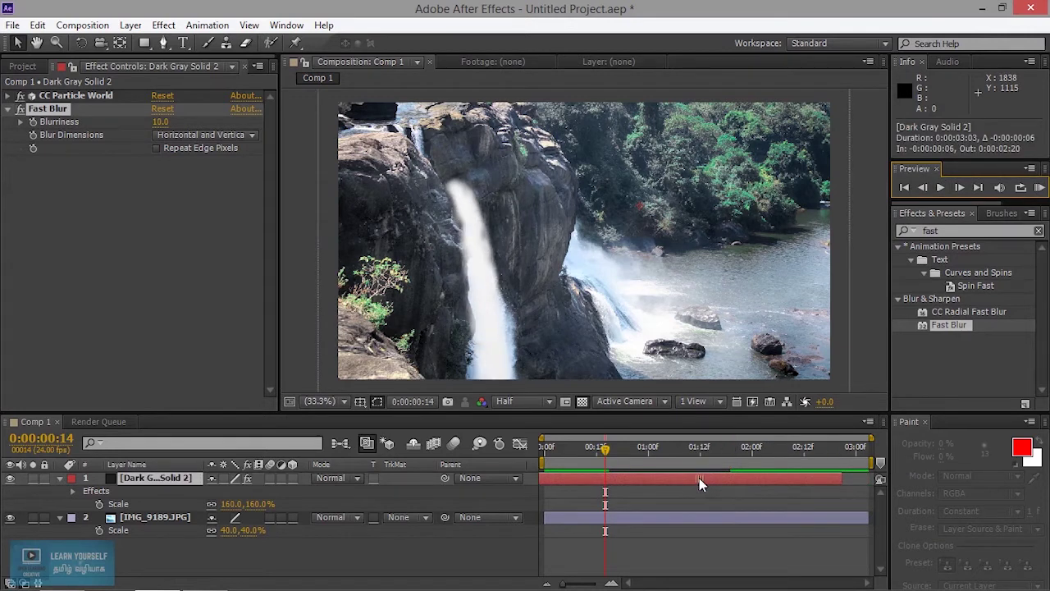
left_click(940, 187)
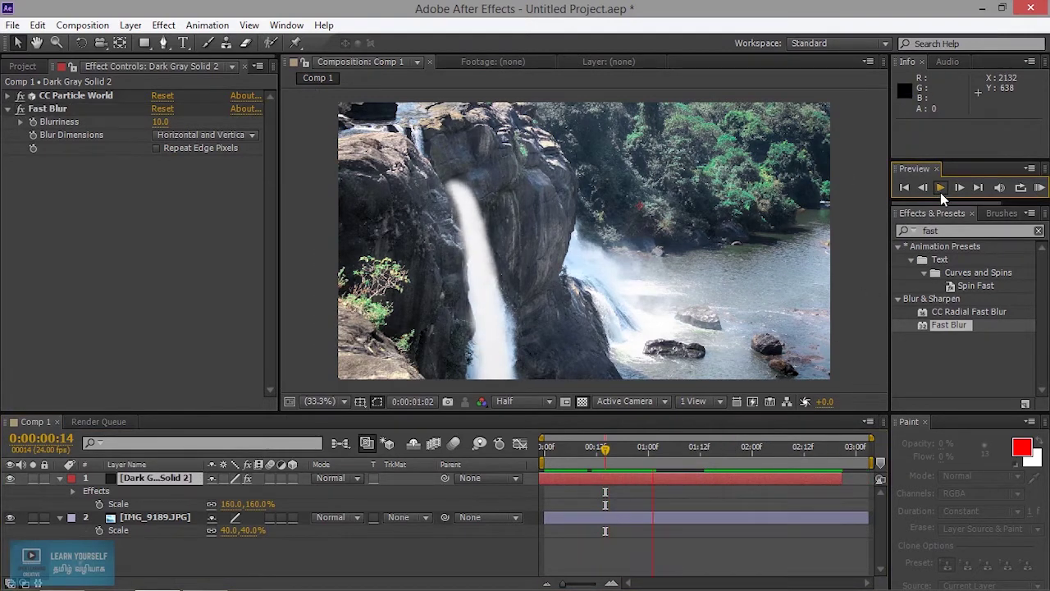
left_click(168, 543)
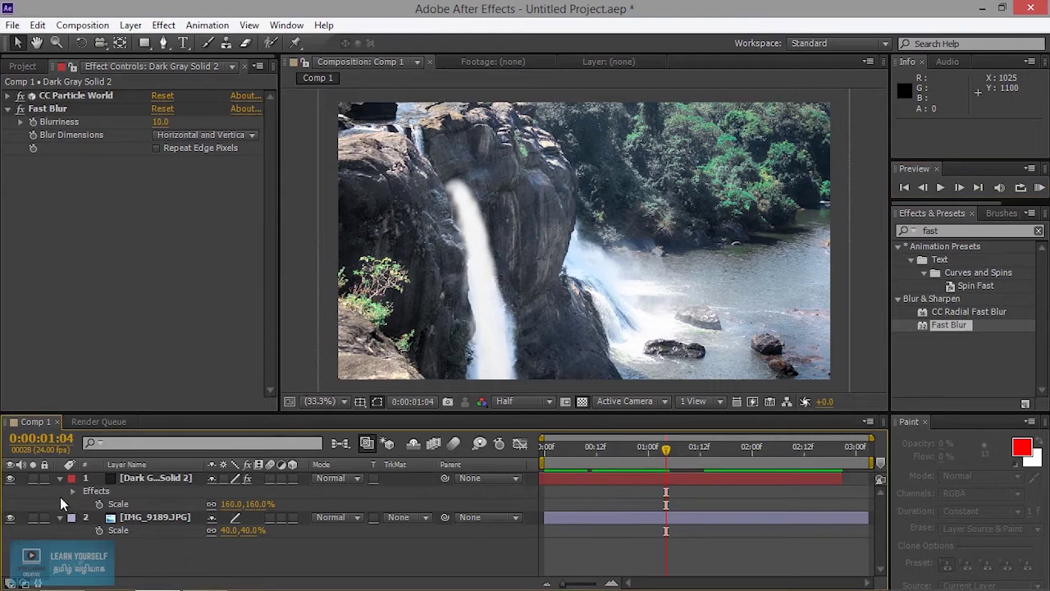
left_click(57, 477)
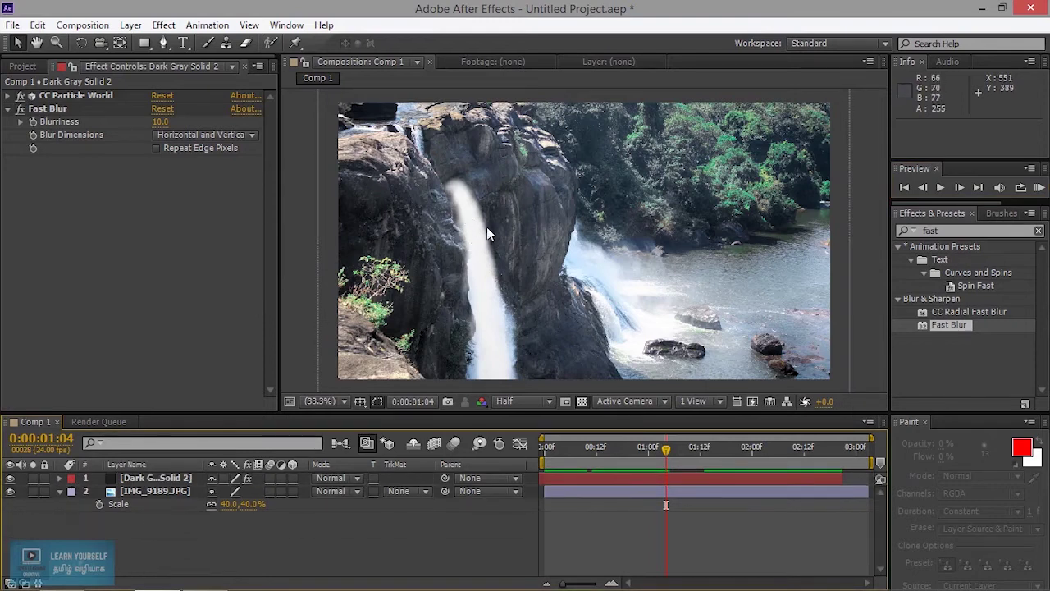
left_click(53, 199)
left_click(8, 109)
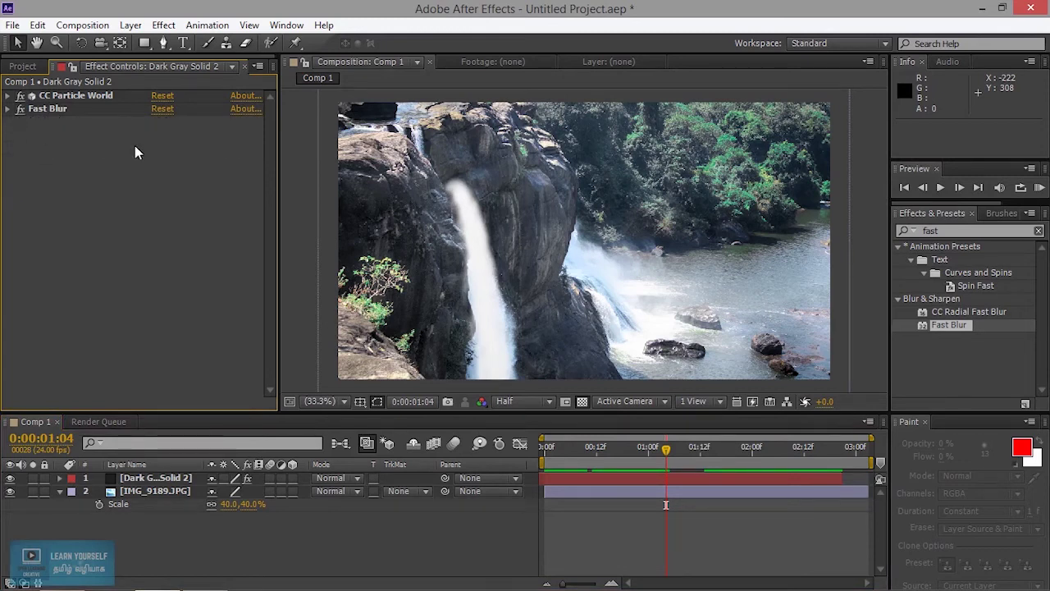
Try Hue/Saturation on the particle solid with Master Saturation 47 and Master Lightness 25, and delete the effect
key("ctrl+5")
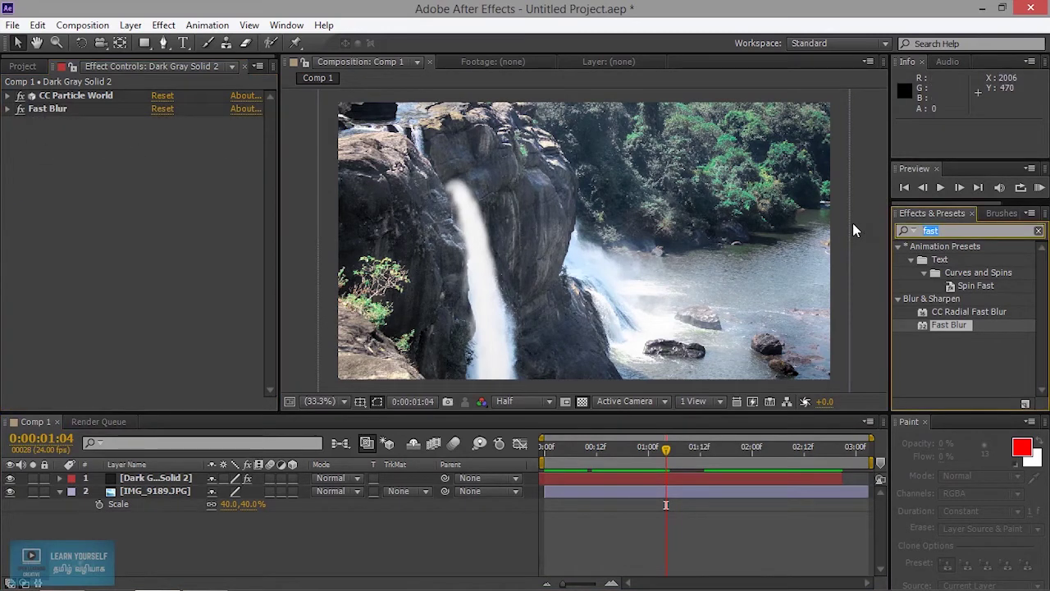
type("hue")
left_click_drag(956, 314, 201, 480)
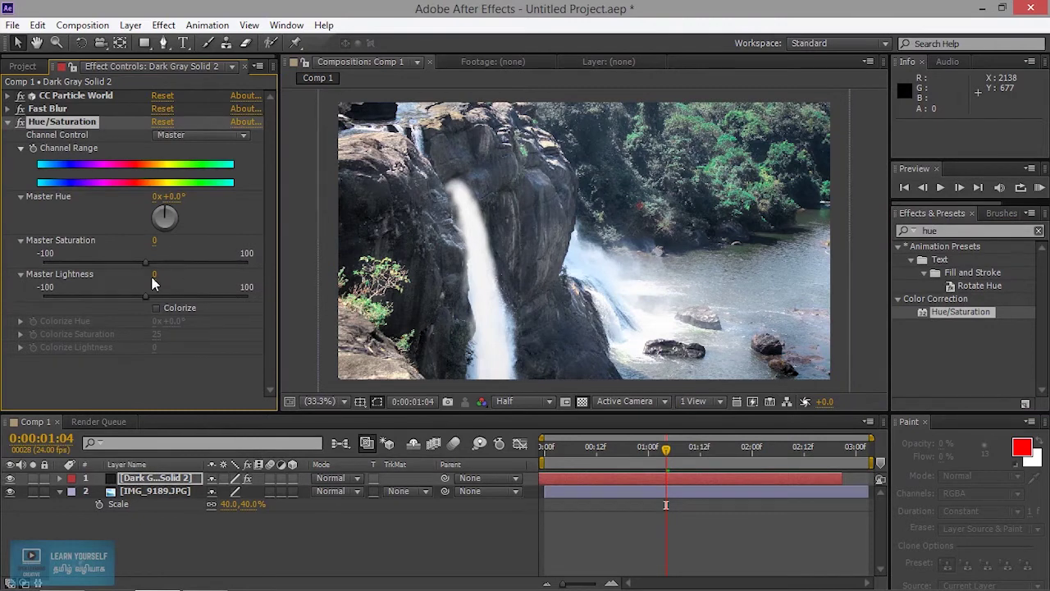
left_click_drag(148, 296, 192, 274)
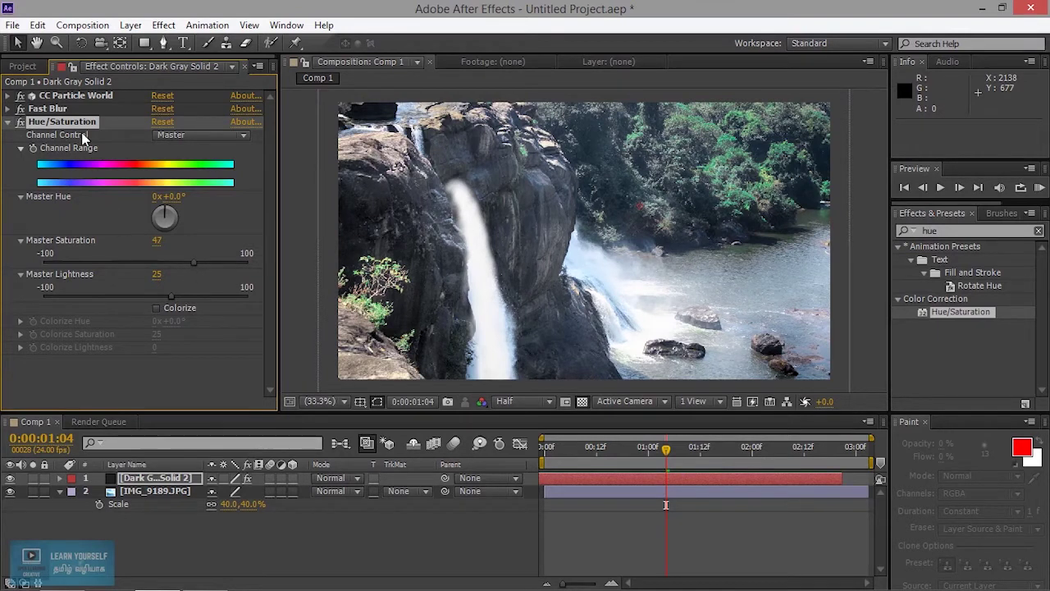
key("Delete")
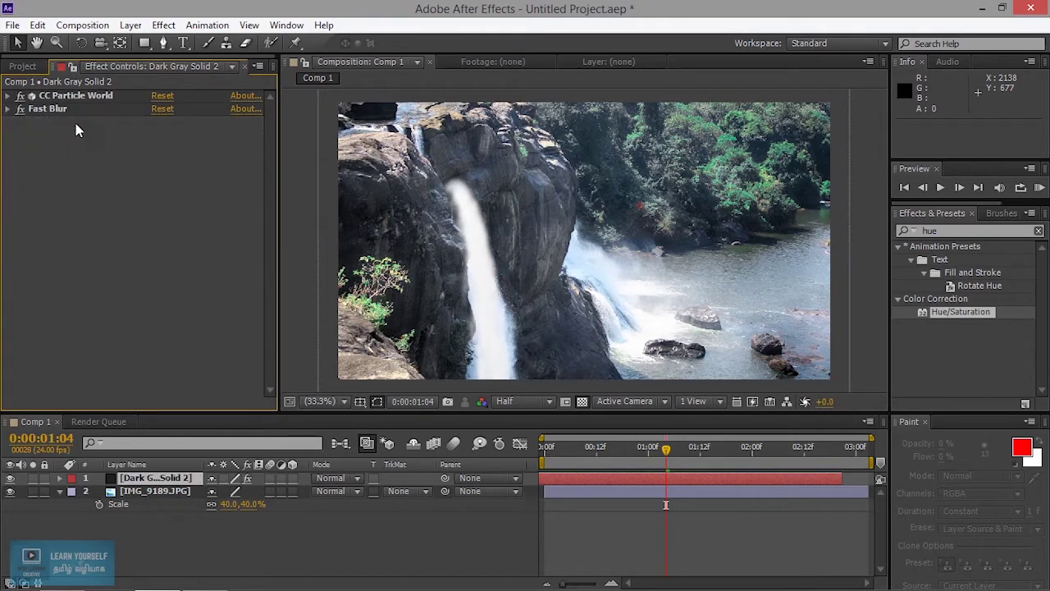
Apply a Photo Filter to the particle solid layer and choose Cooling Filter (80)
left_click(944, 232)
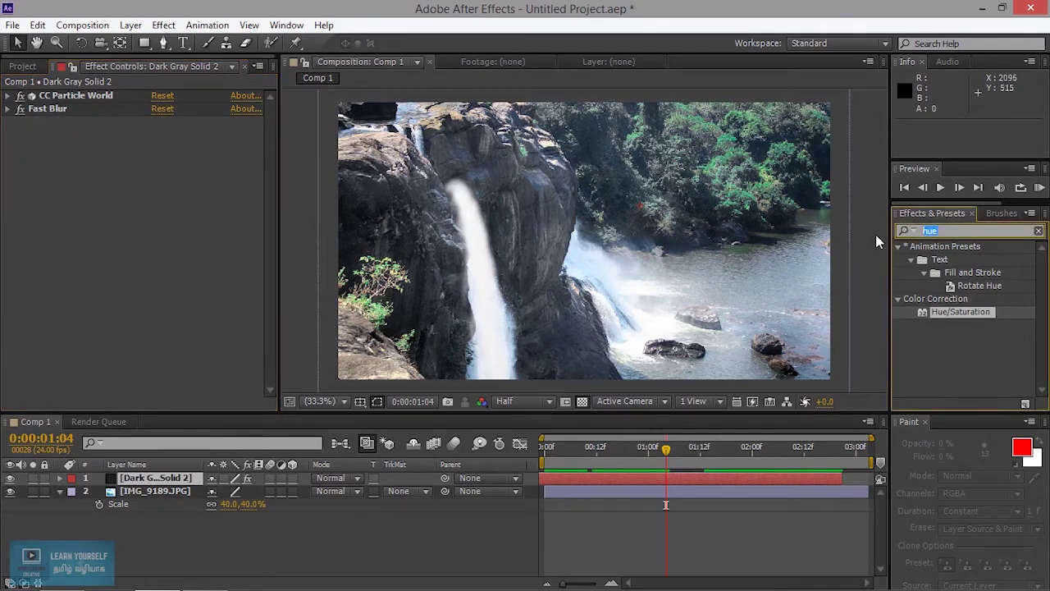
type("photo")
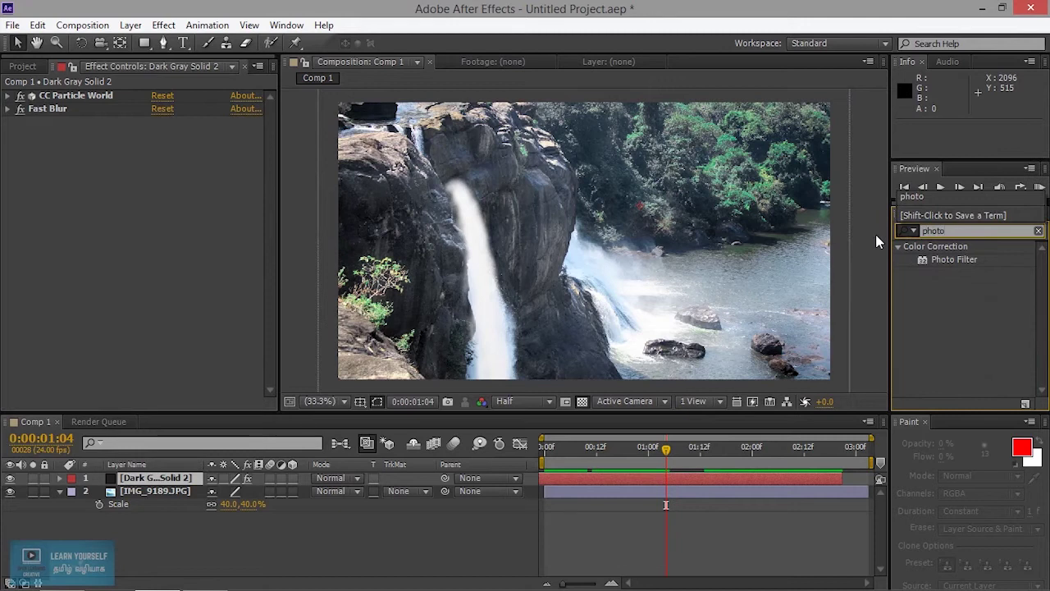
left_click(968, 259)
left_click_drag(968, 259, 133, 314)
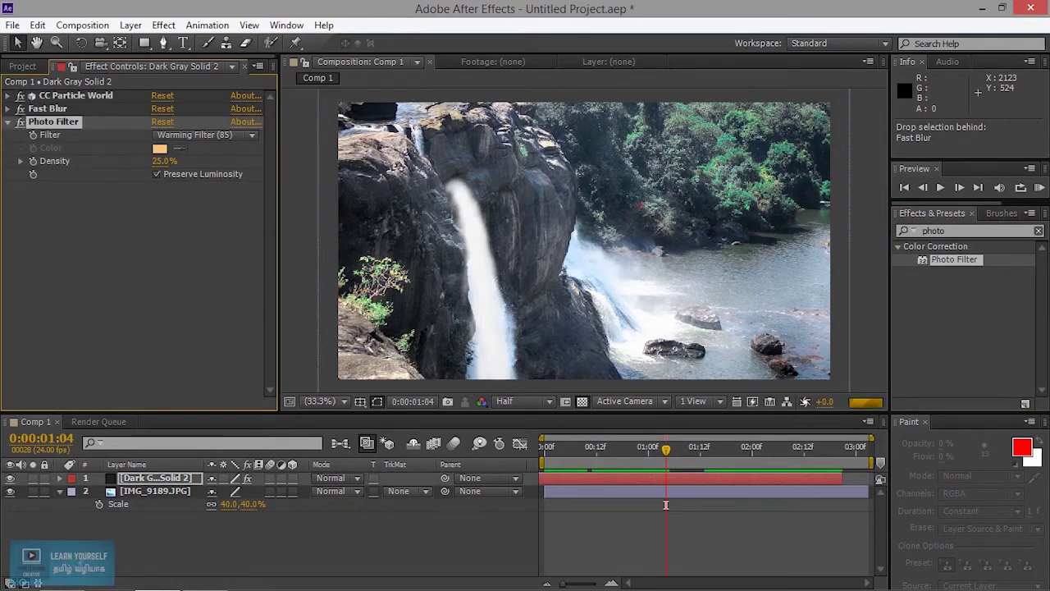
left_click(197, 135)
left_click(201, 166)
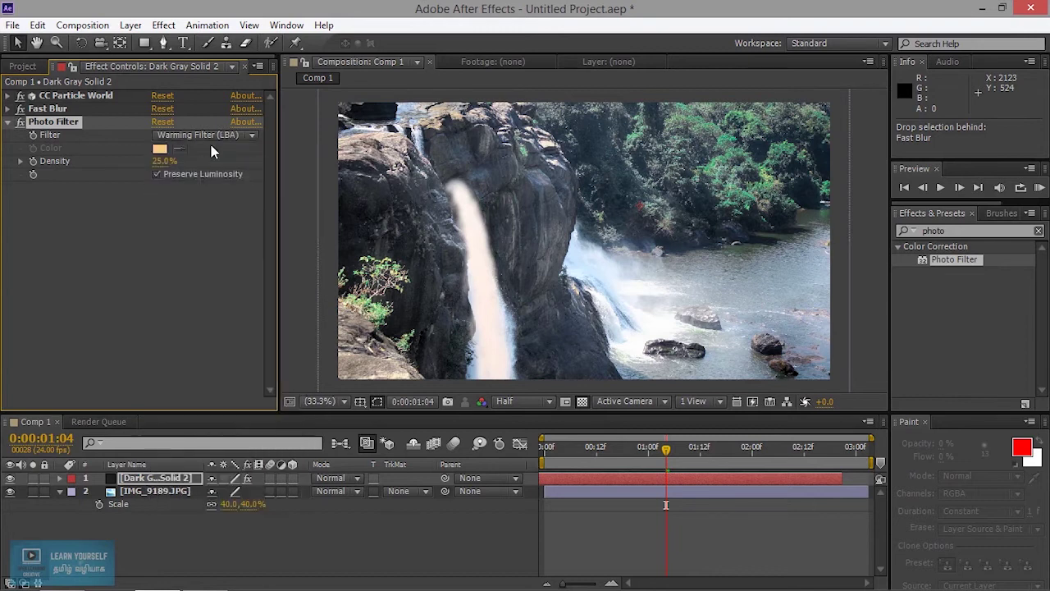
left_click(205, 134)
left_click(209, 204)
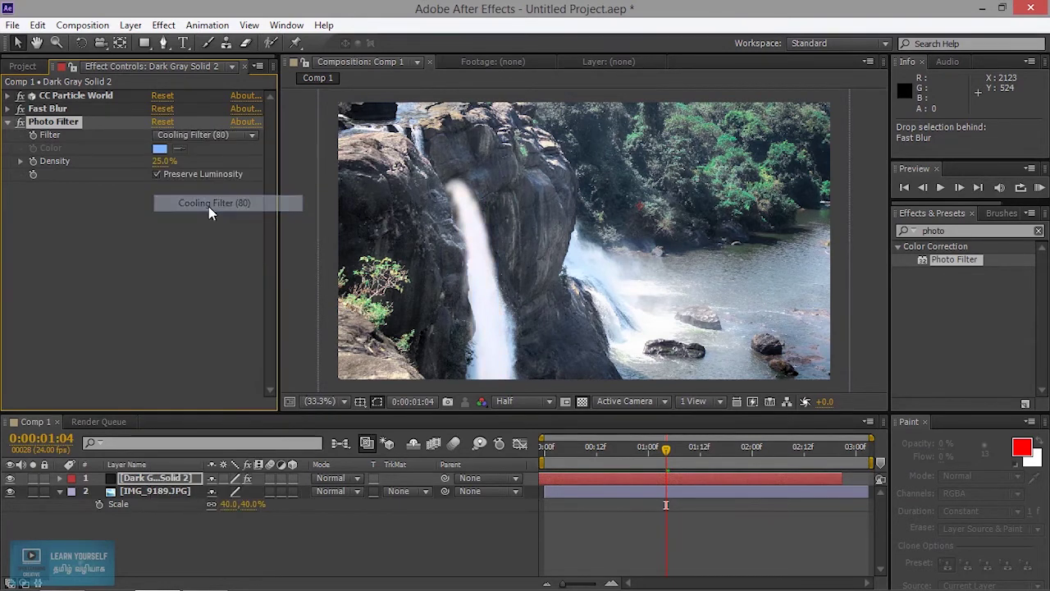
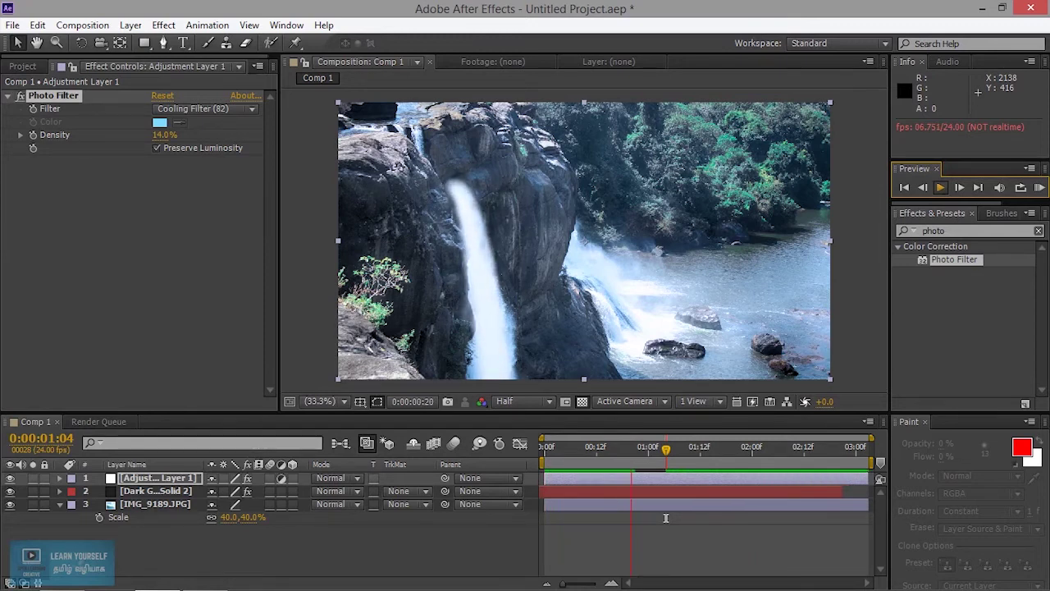
Try moving the solid's emitter onto the rock face and duplicating its CC Particle World effect, and revert both changes
key("space")
left_click(156, 490)
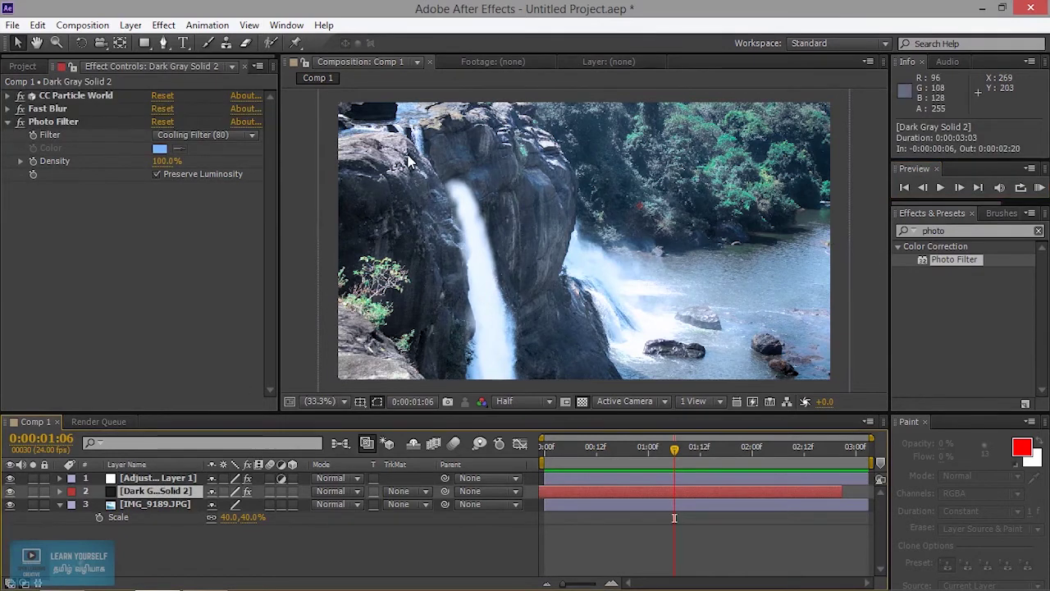
left_click(86, 97)
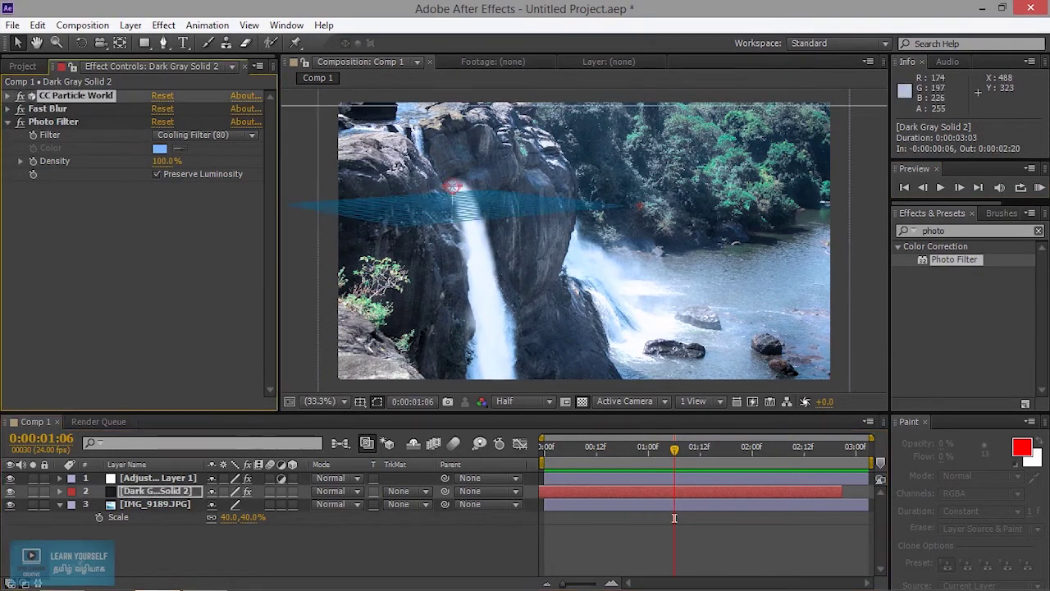
left_click_drag(452, 187, 499, 218)
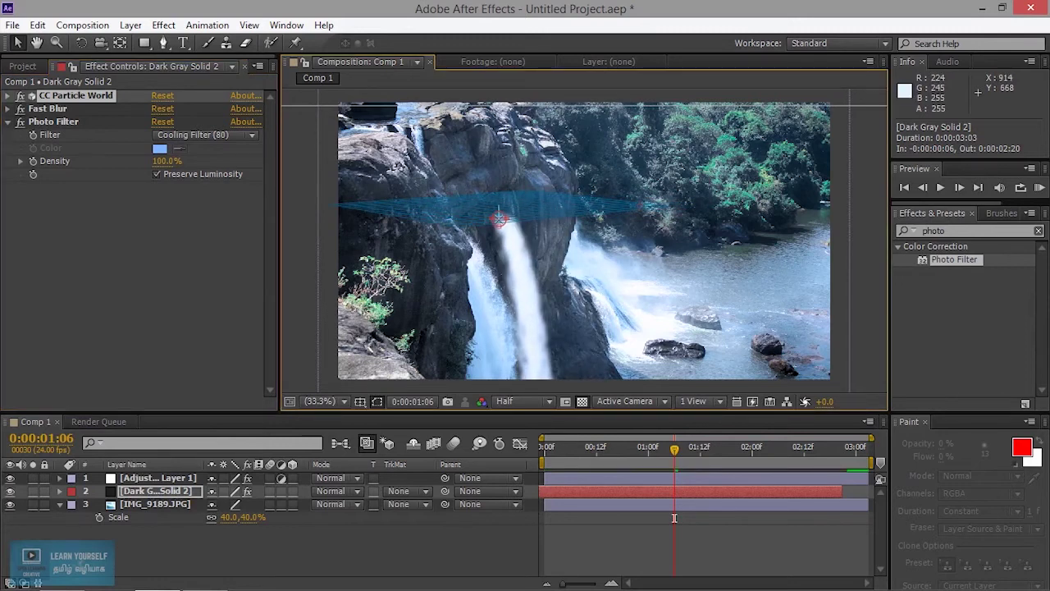
key("ctrl+z")
key("ctrl+d")
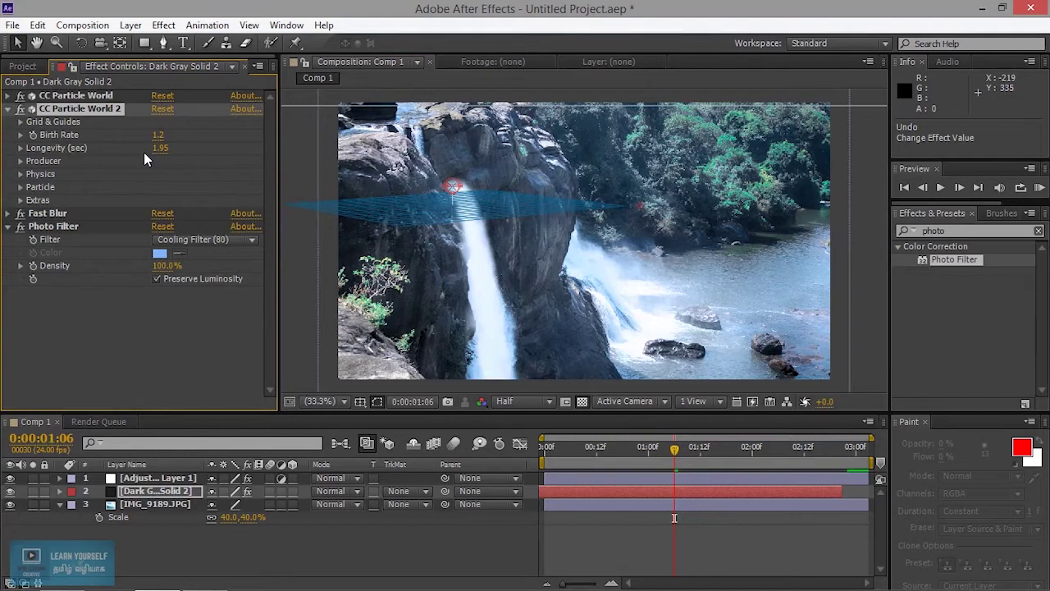
key("Delete")
Duplicate the particle solid layer and move the copy's emitter to the top of the right-hand falls
left_click(155, 489)
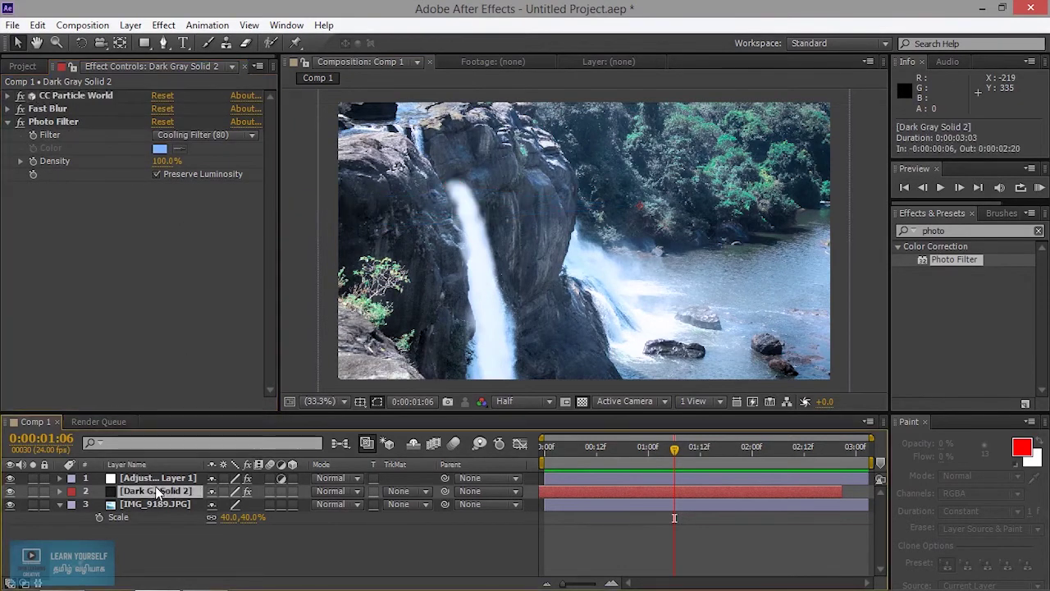
key("ctrl+d")
left_click(89, 95)
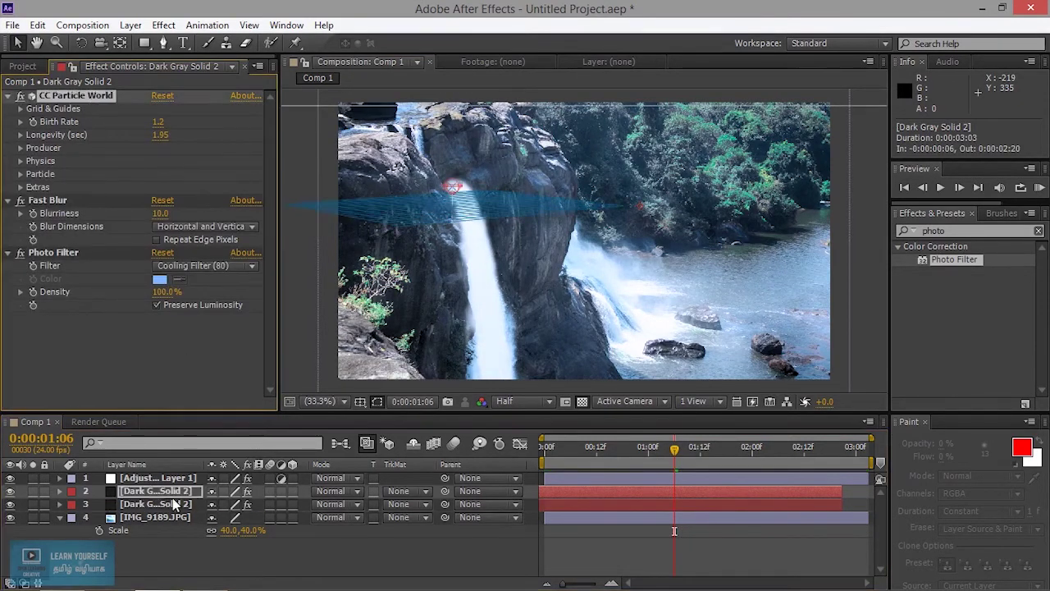
left_click_drag(453, 186, 577, 239)
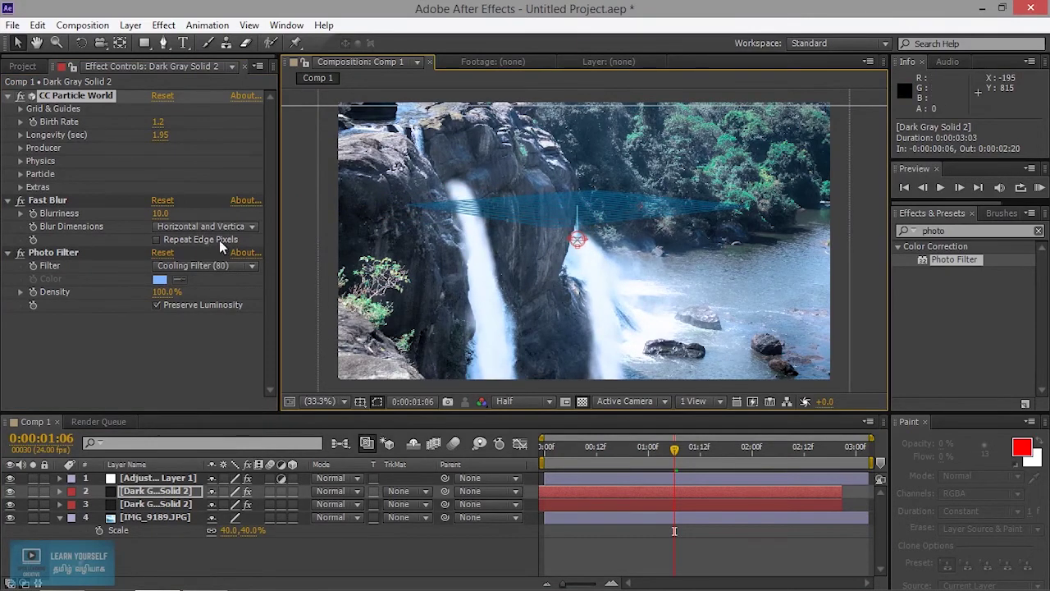
Move the upper particle solid down to position 1197, 984, keep its emitter at the head of the right-hand falls, and preview
left_click_drag(584, 185, 590, 199)
scroll(576, 234, "down", 1)
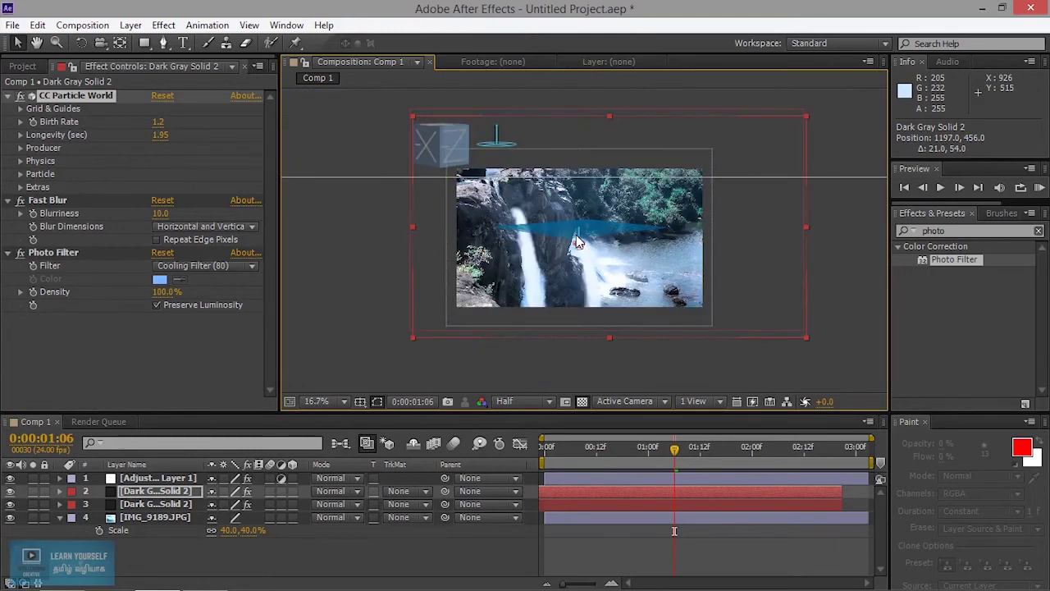
left_click_drag(448, 139, 451, 153)
left_click_drag(578, 165, 575, 212)
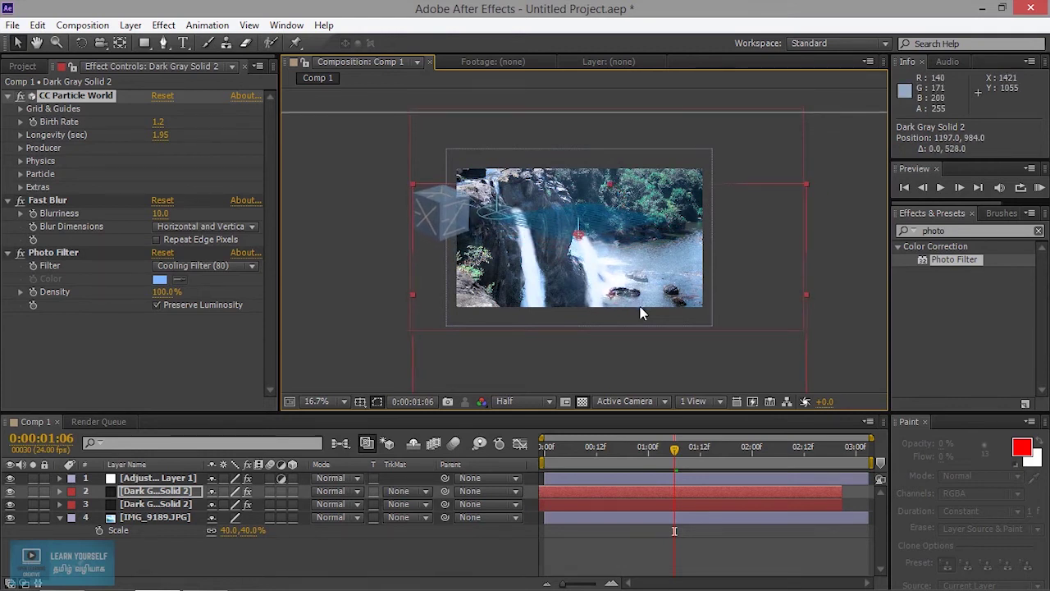
left_click(329, 401)
left_click(353, 140)
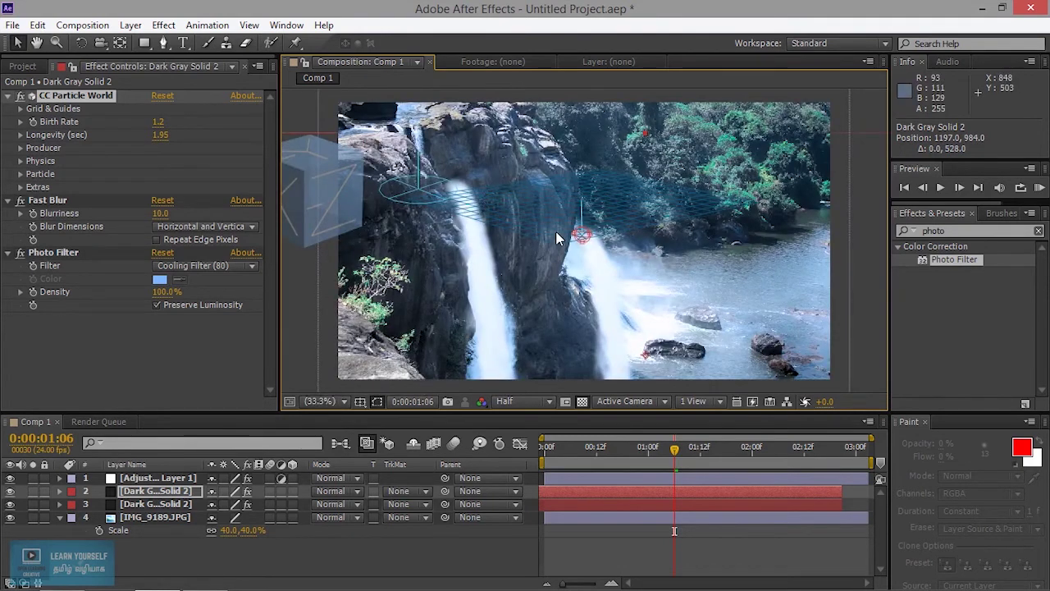
left_click(941, 188)
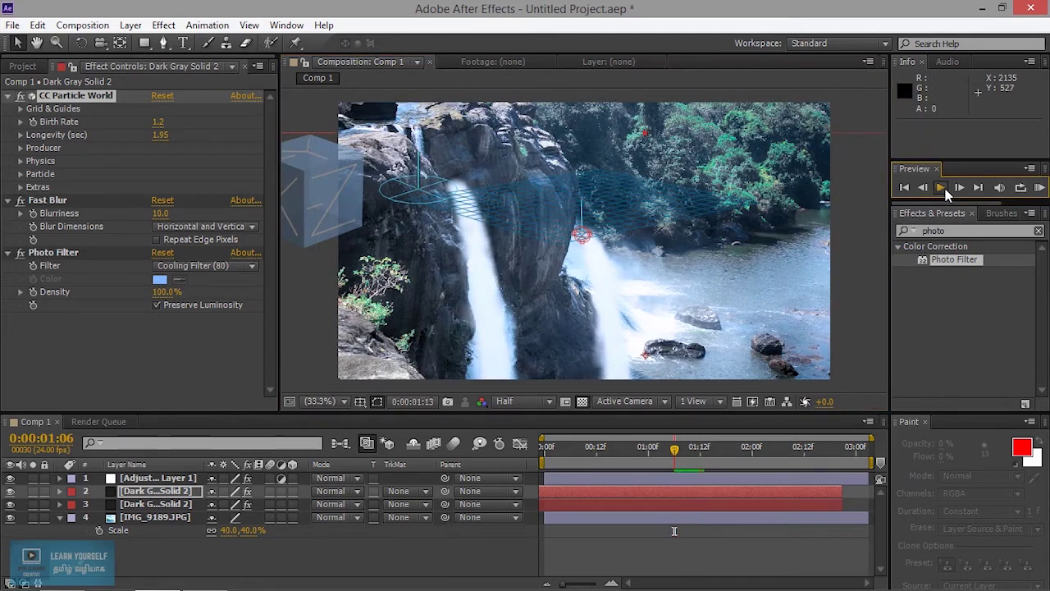
Set the CC Particle World Producer Position X to 1.10 on the right-hand falls' solid
left_click(48, 200)
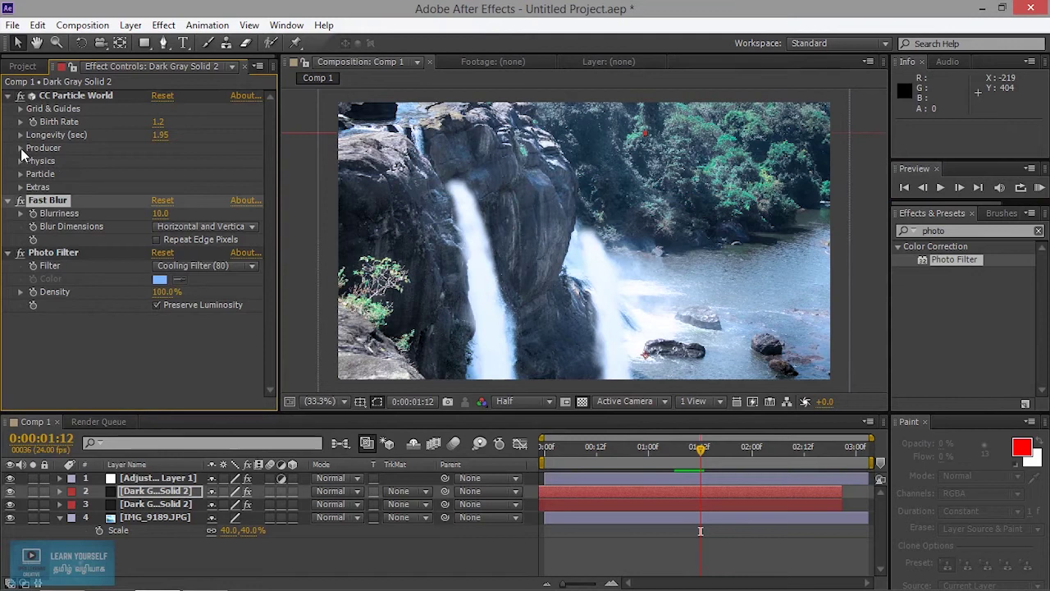
left_click(20, 162)
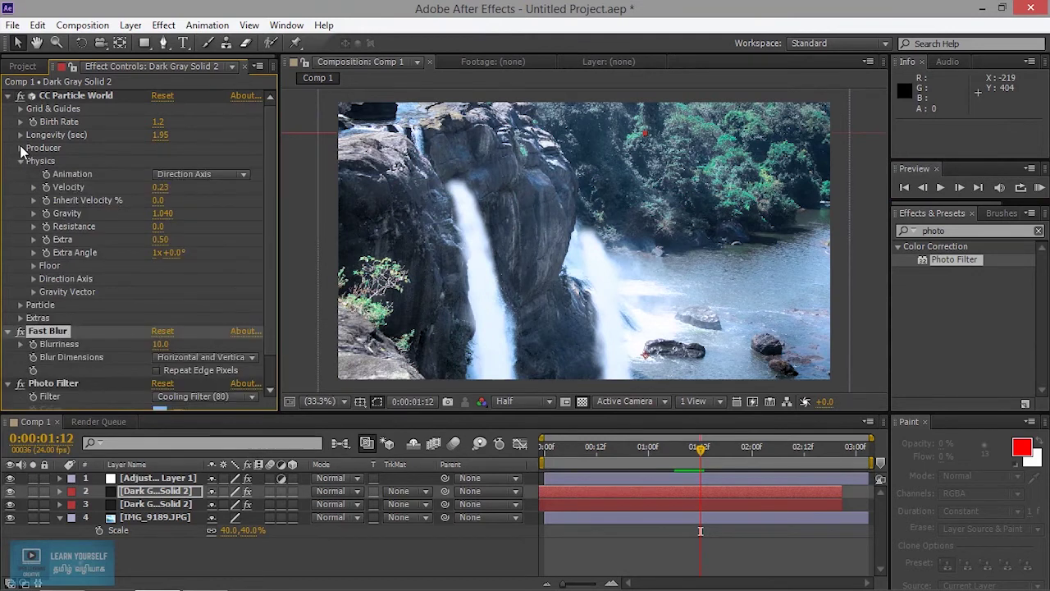
left_click(21, 148)
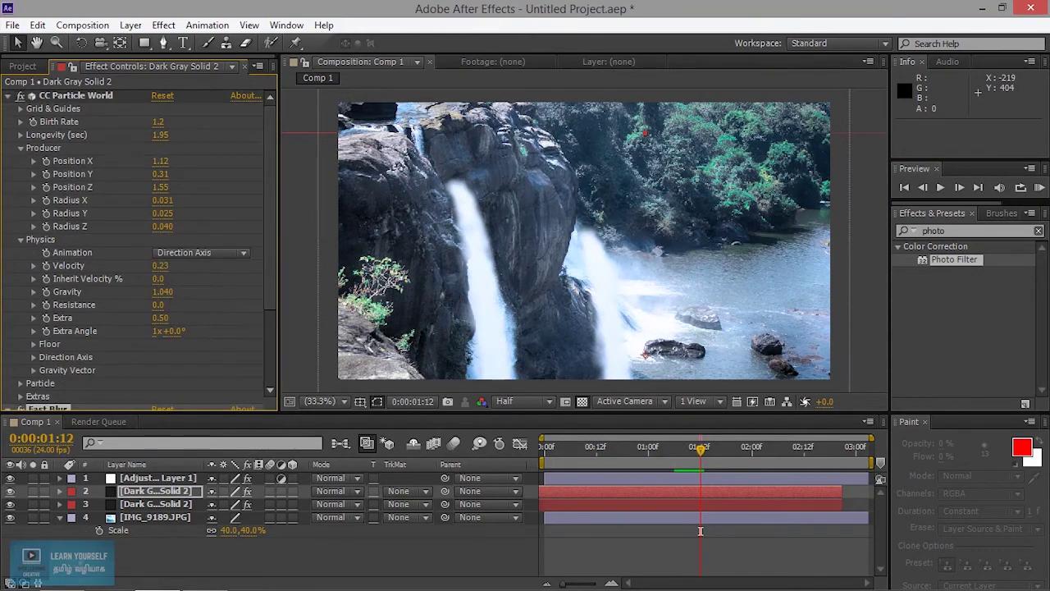
left_click_drag(161, 160, 159, 161)
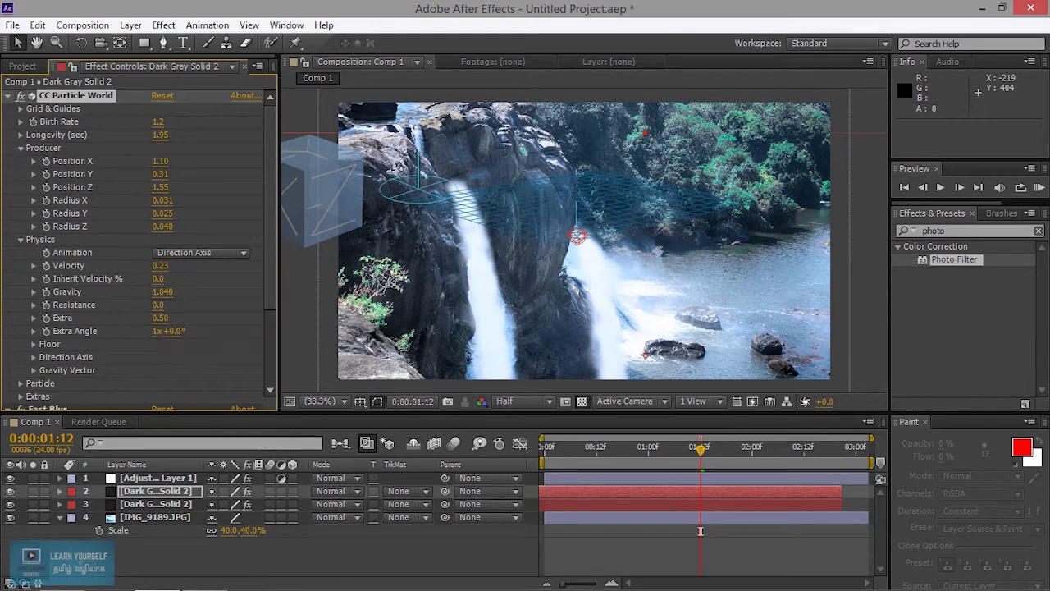
Adjust the right-hand falls' particle physics to Velocity 0.28 and Gravity 0.440, previewing the flow
left_click_drag(161, 266, 177, 266)
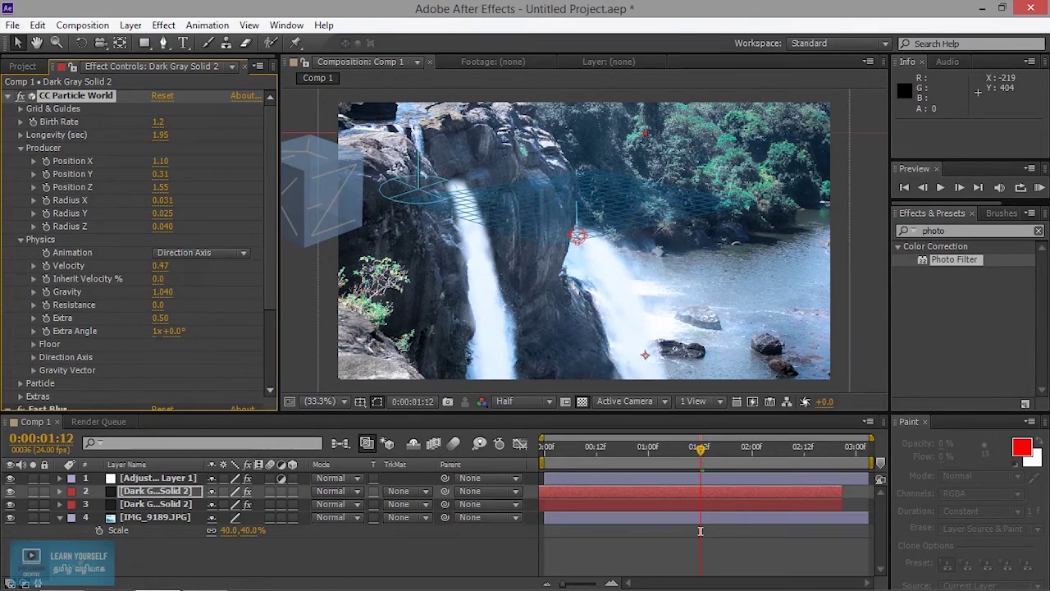
left_click(940, 188)
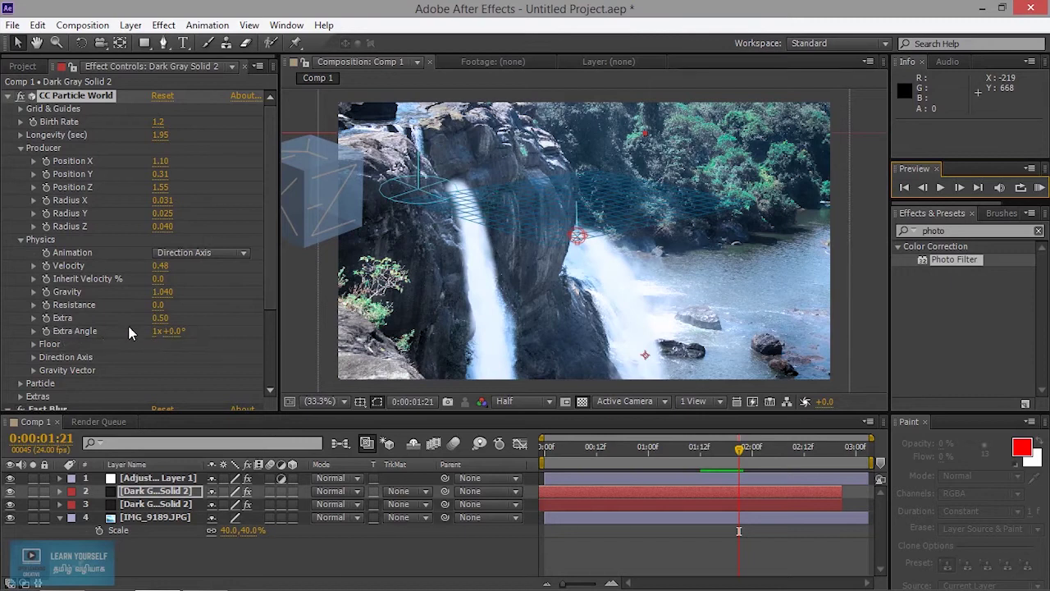
left_click_drag(163, 292, 136, 292)
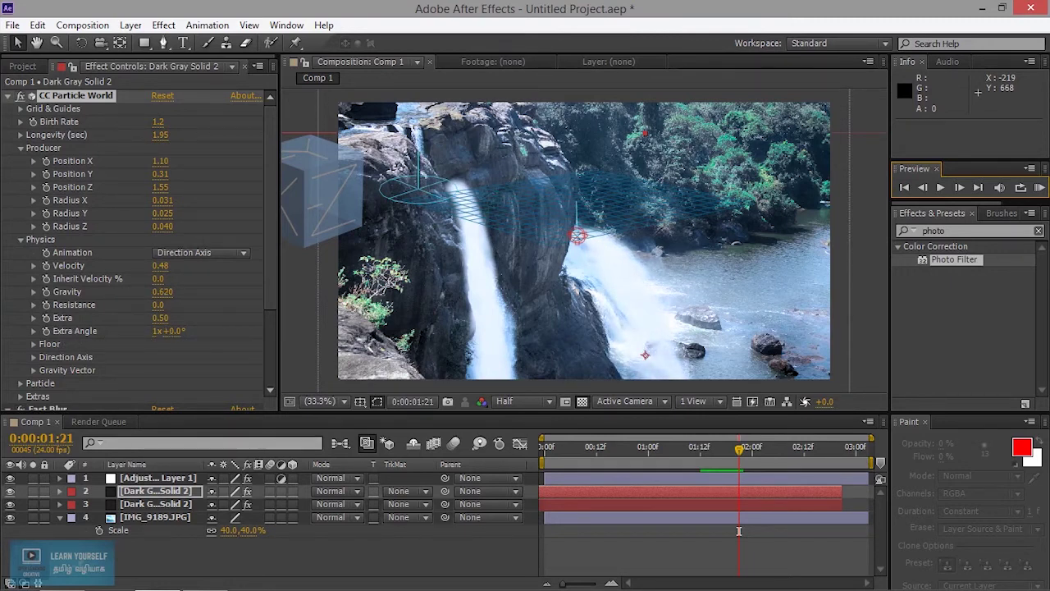
key("space")
left_click_drag(160, 266, 148, 292)
left_click(940, 187)
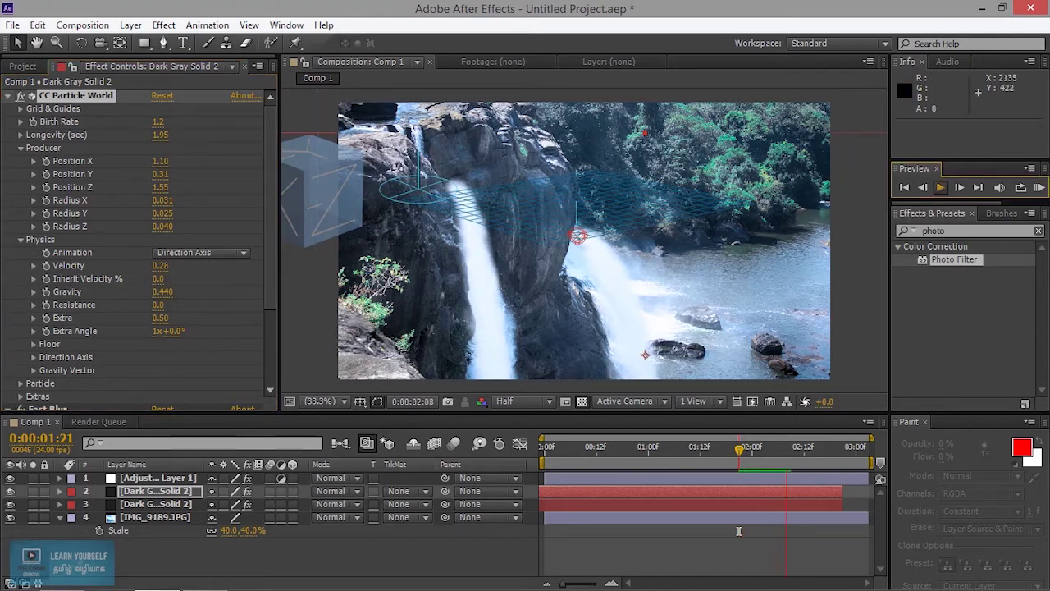
left_click(940, 187)
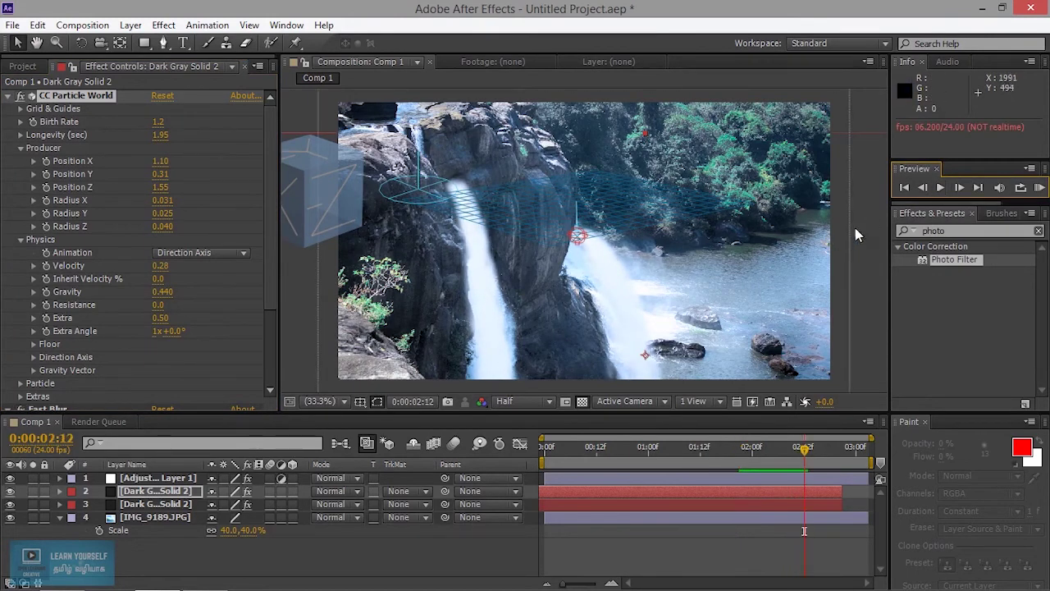
Select the adjustment layer and play back the animated falls, both in the maximized composition view and at normal size
left_click(205, 479)
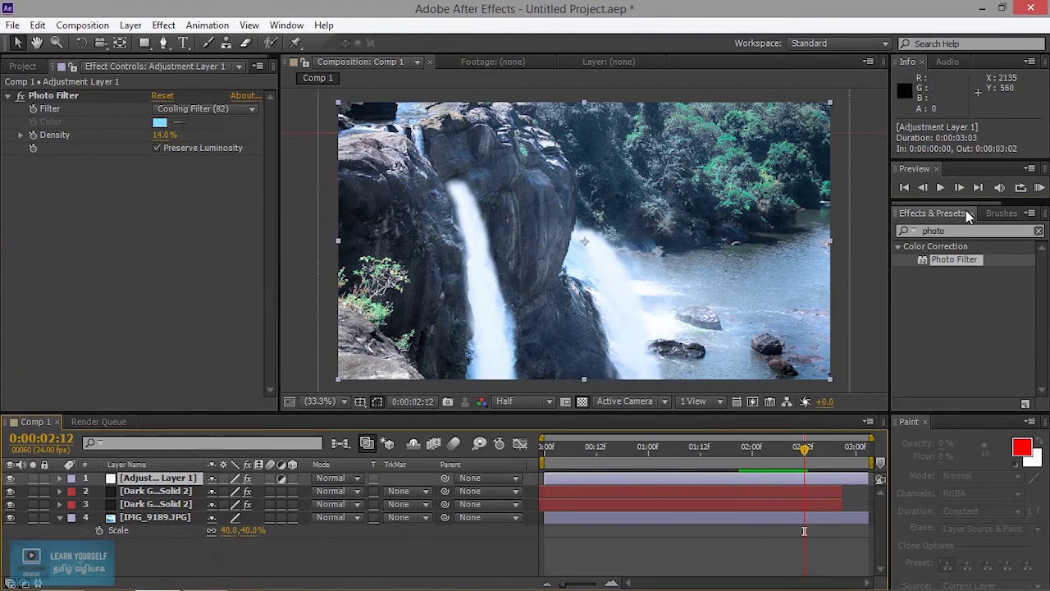
left_click(941, 187)
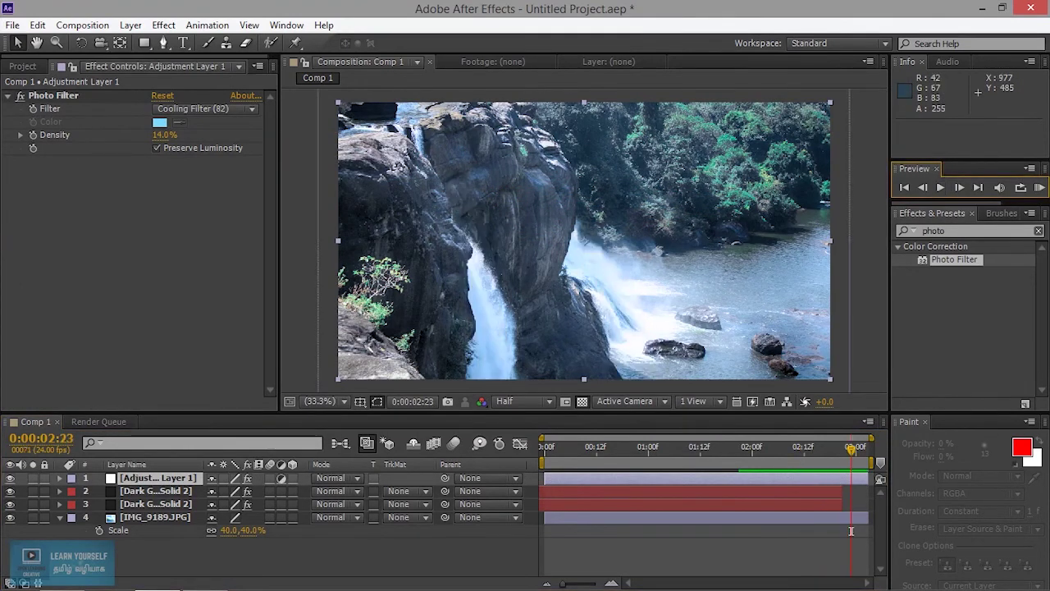
key("grave")
key("space")
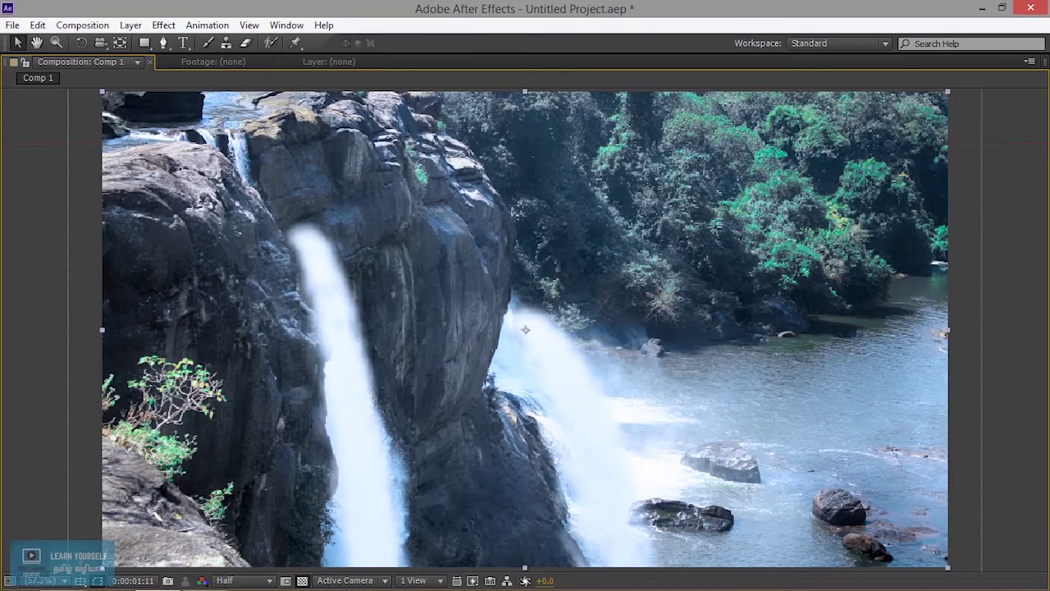
key("grave")
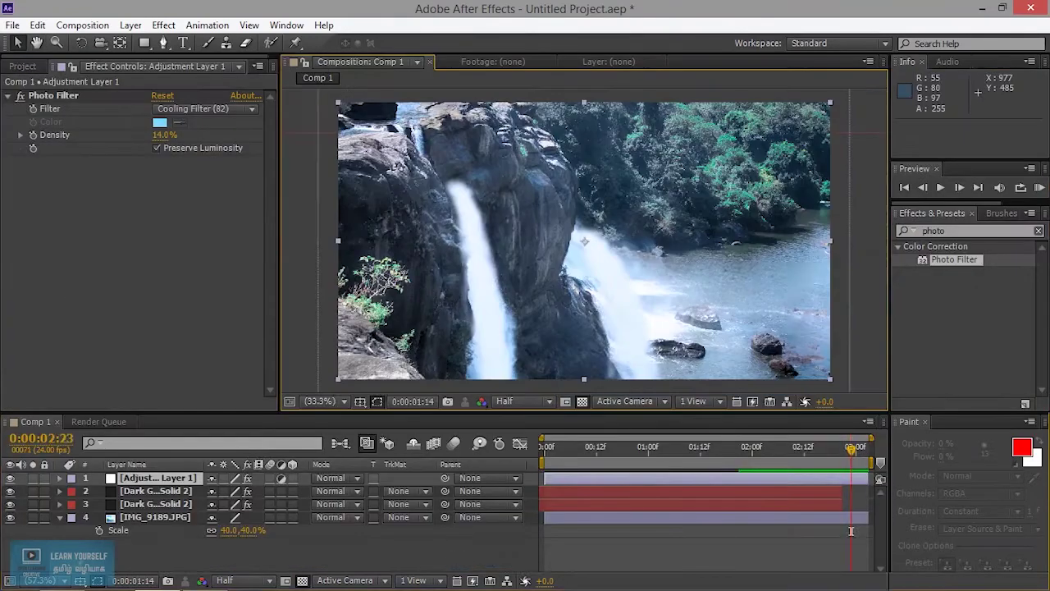
left_click(938, 189)
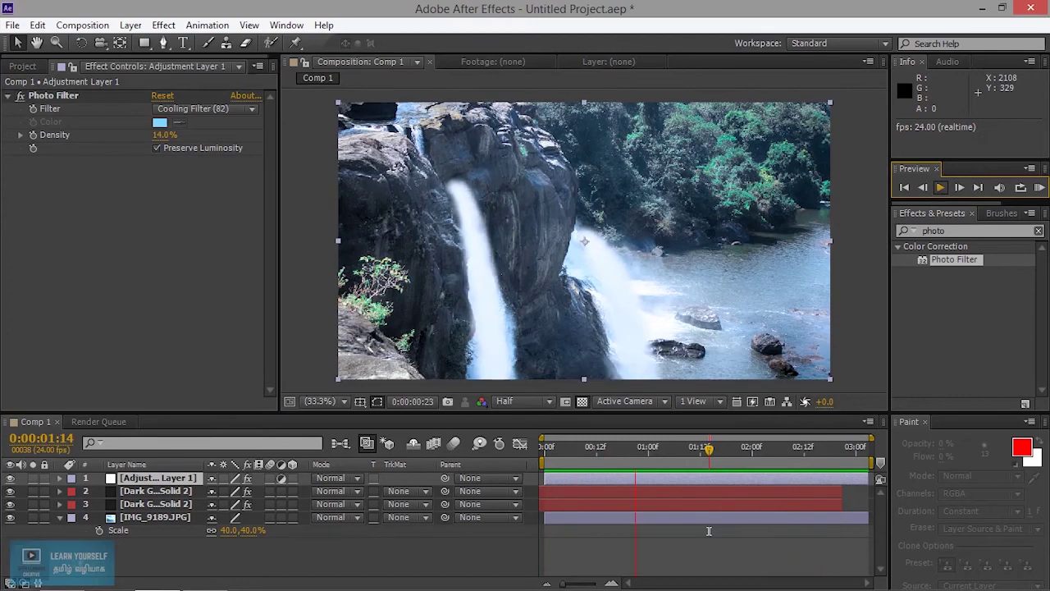
key("space")
Shift both particle solids earlier in time, extend their ends past the composition's end, and preview from the first frame
left_click_drag(587, 493, 540, 508)
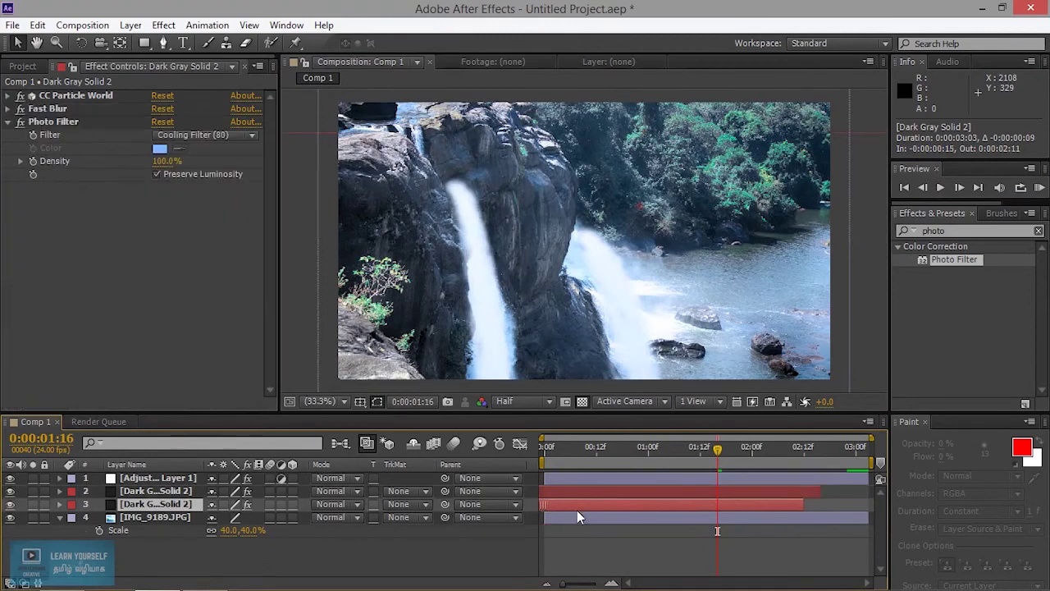
left_click_drag(808, 492, 873, 491)
left_click(776, 495)
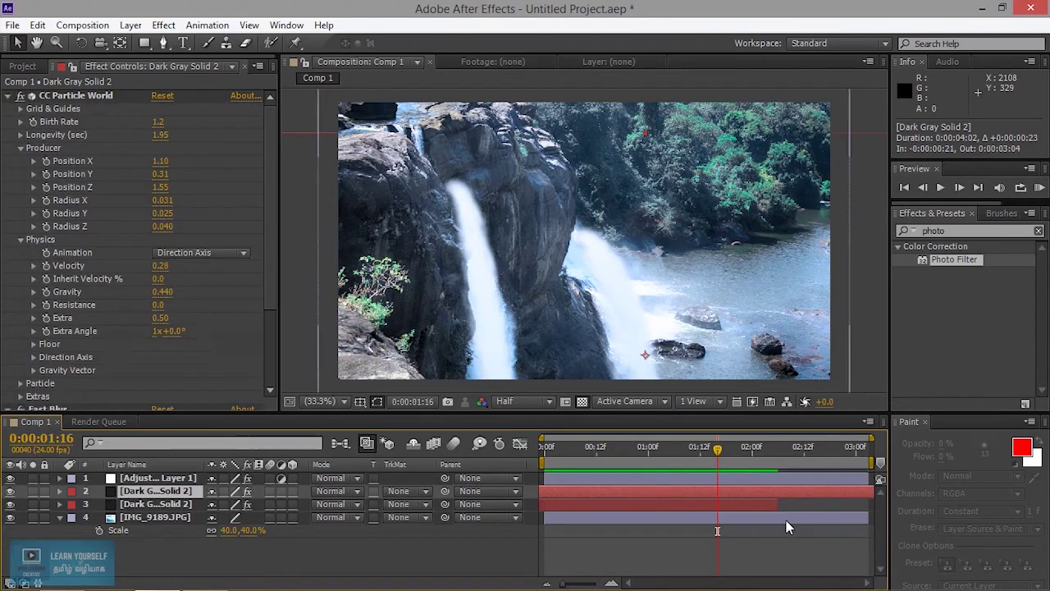
left_click_drag(776, 504, 873, 504)
left_click_drag(718, 450, 465, 438)
left_click(941, 187)
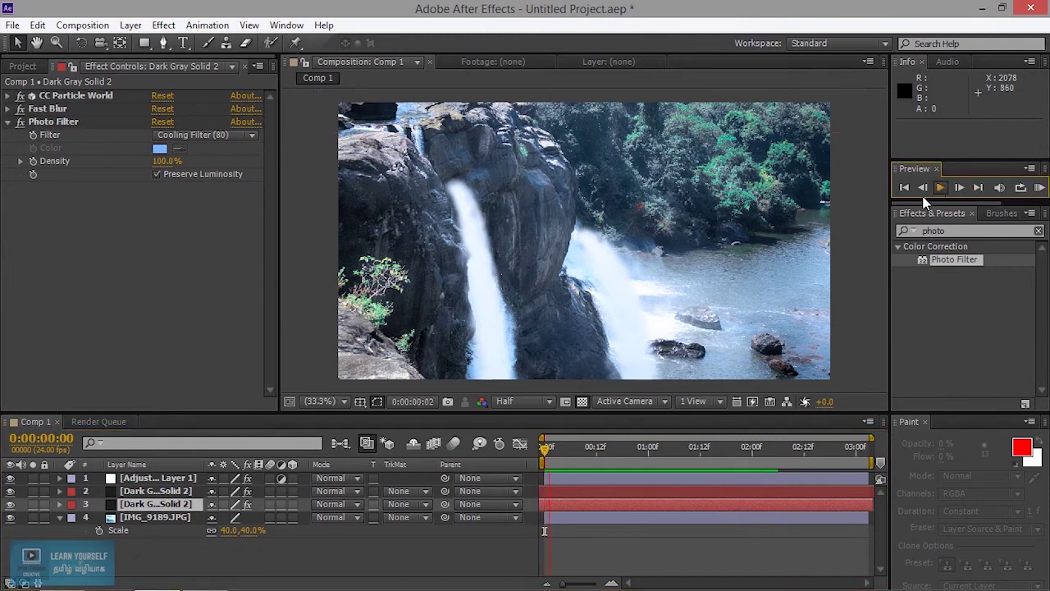